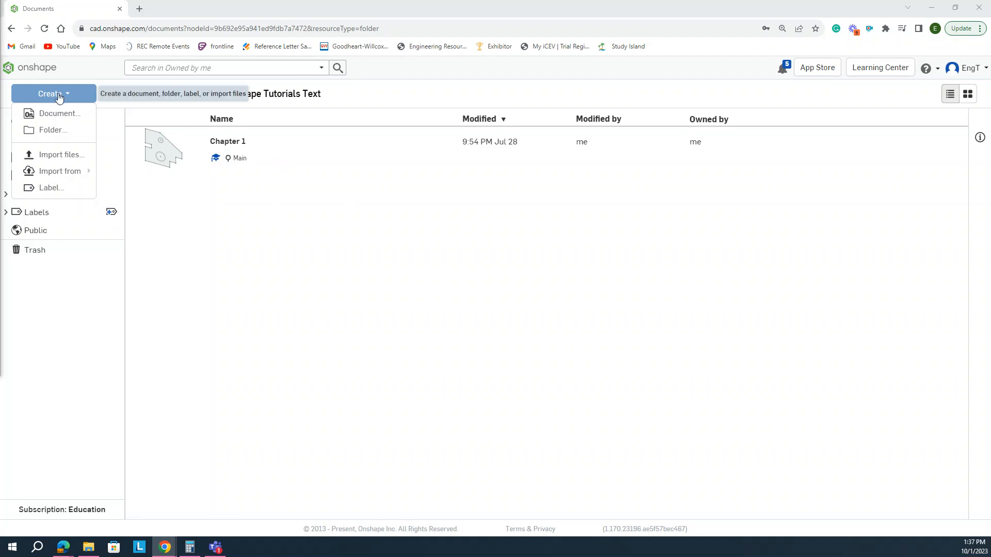
Create a new document named "Chap 3 Tut 1"
click(51, 114)
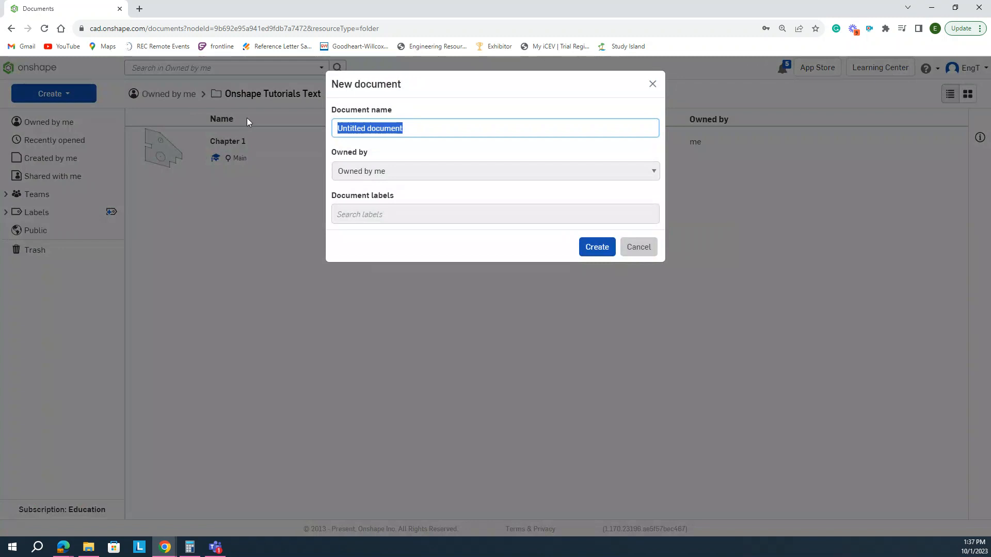
text(Chap 3)
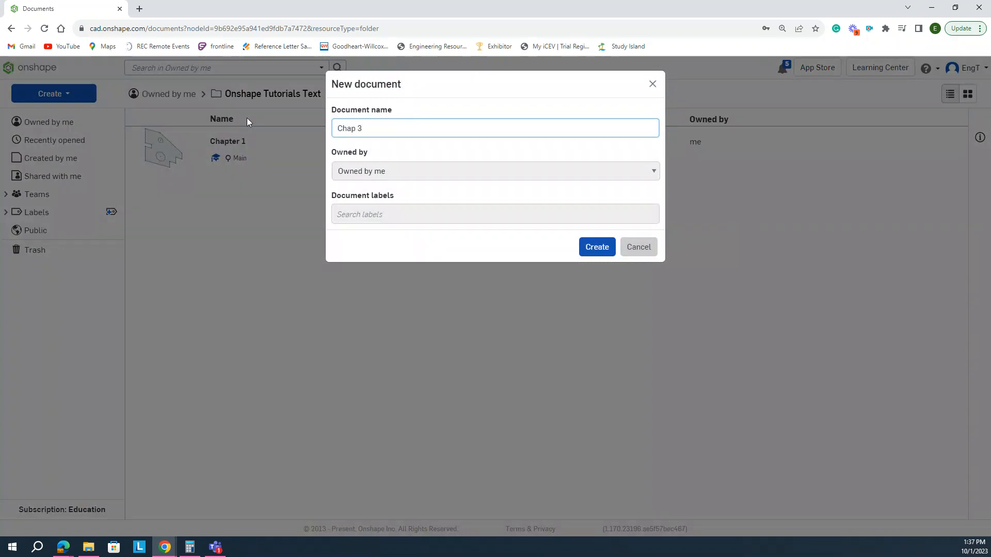
text( Tut 1)
click(595, 249)
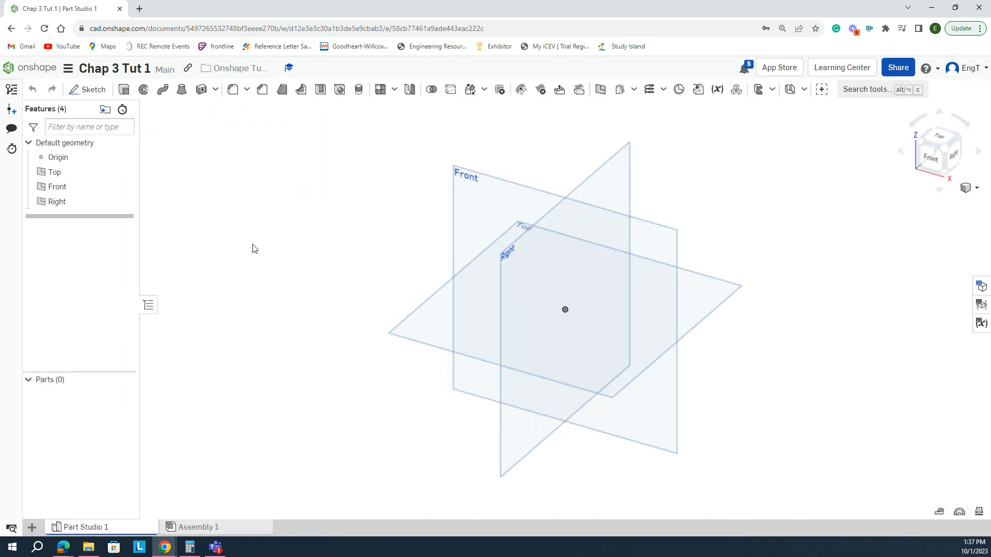
Start a sketch on the Front plane, viewed face-on, with all default planes hidden
click(85, 92)
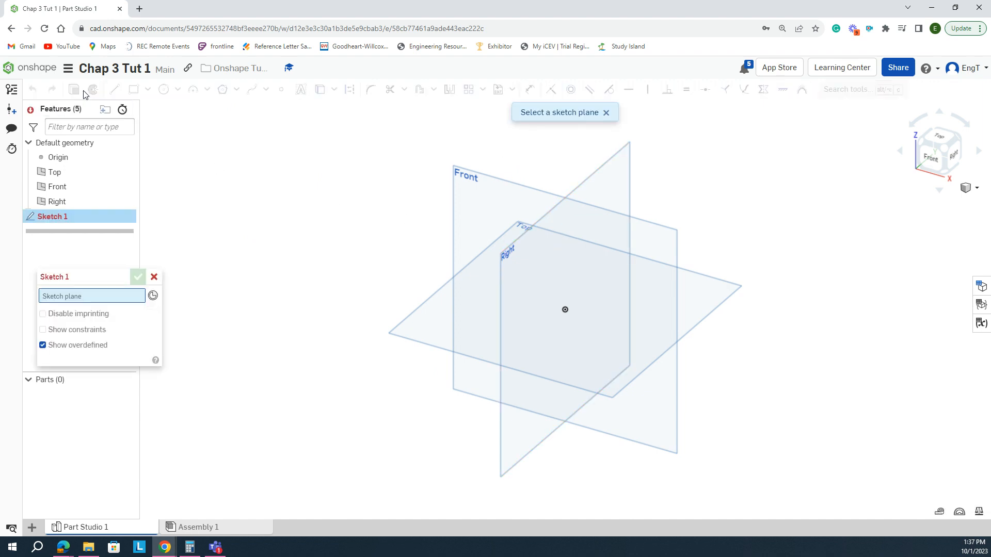
click(67, 189)
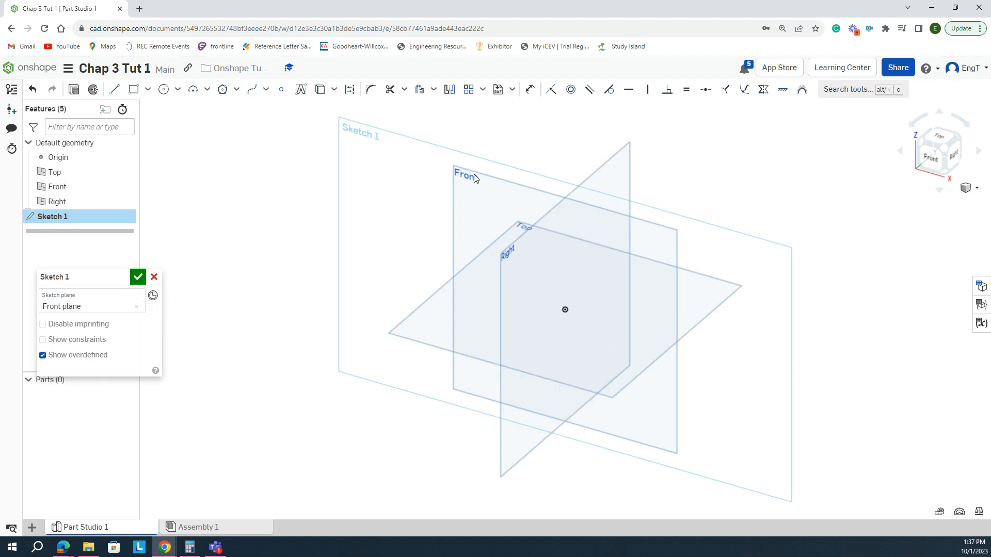
right_click(59, 190)
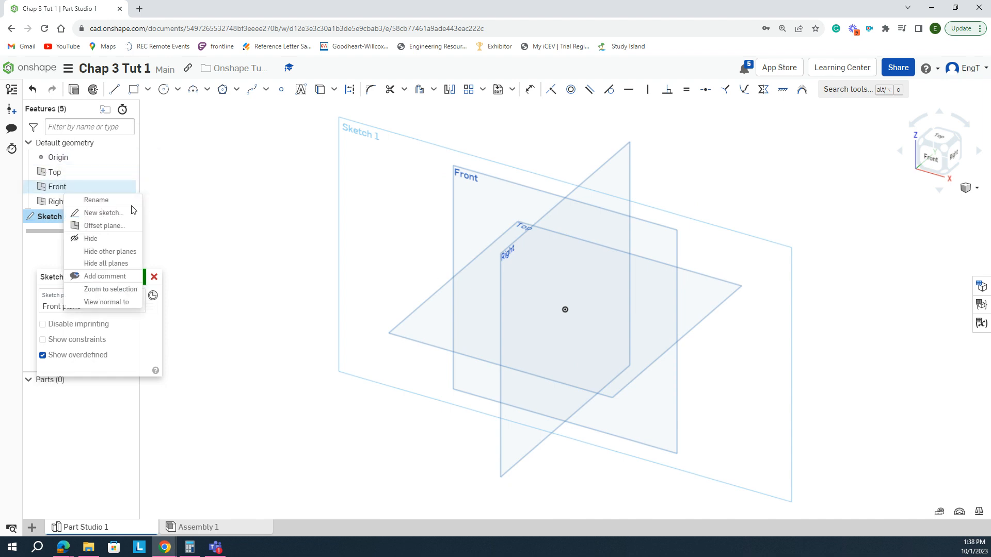
right_click(519, 187)
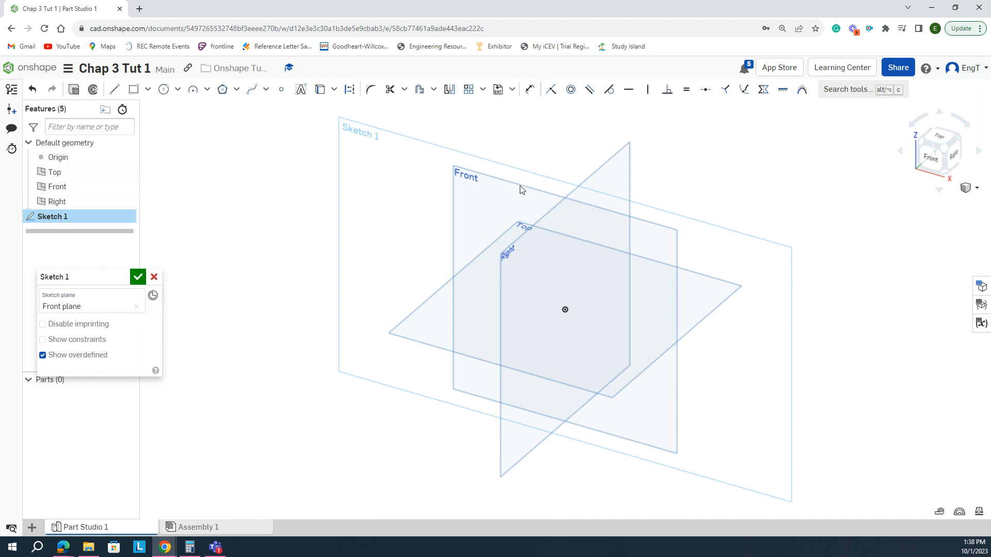
click(606, 168)
right_click(606, 169)
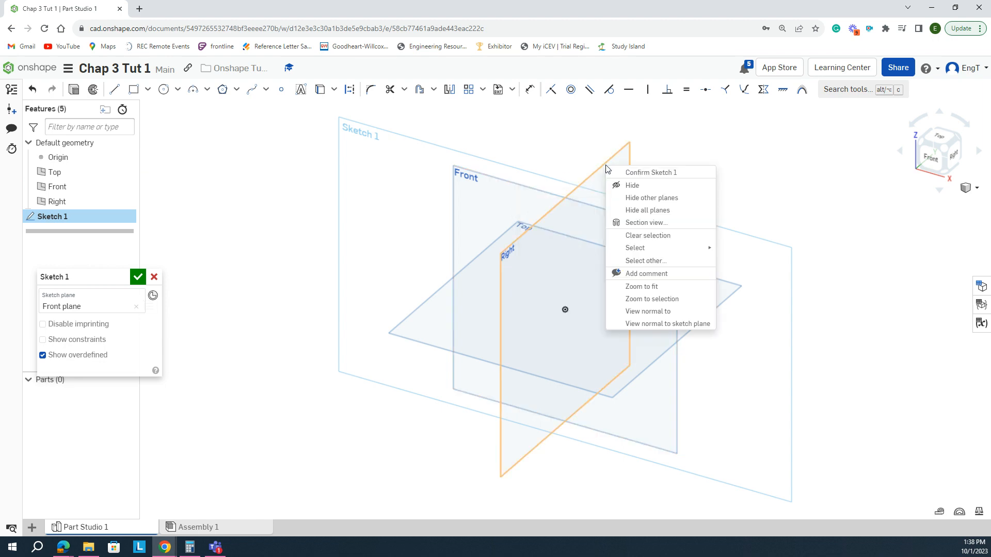
click(614, 210)
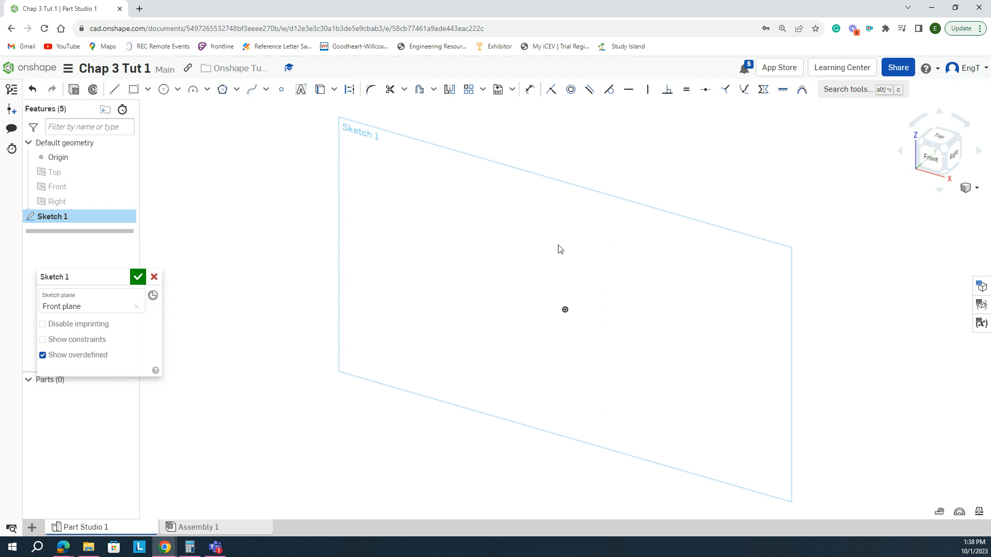
key(n)
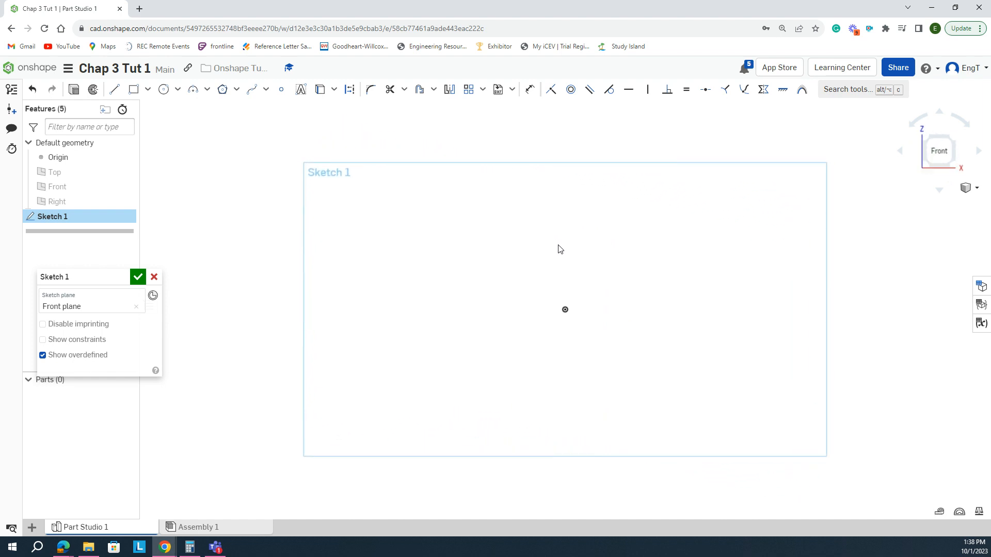
Sketch a corner rectangle about 3.26 in wide and 2.08 in high, with its lower-left corner on the origin
right_click(226, 196)
click(133, 90)
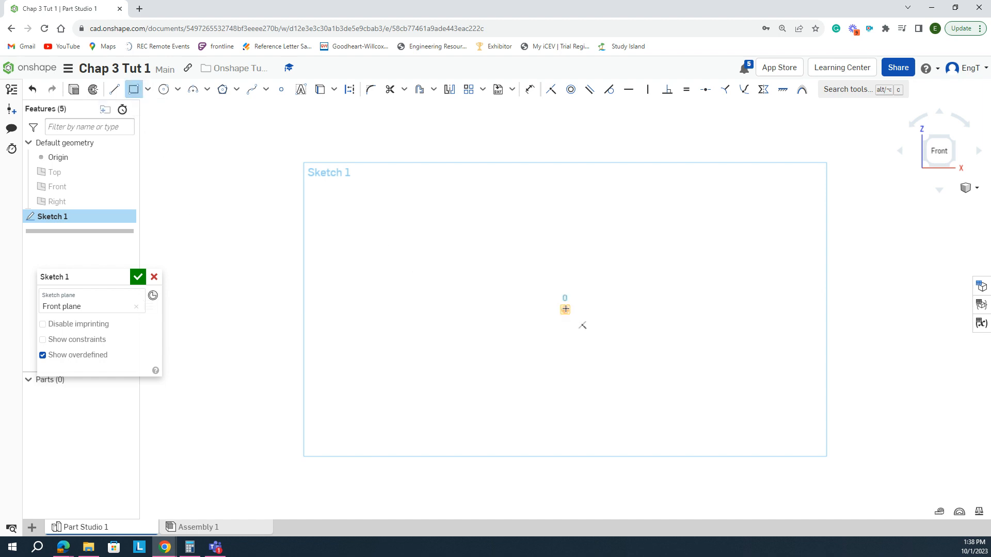
click(564, 308)
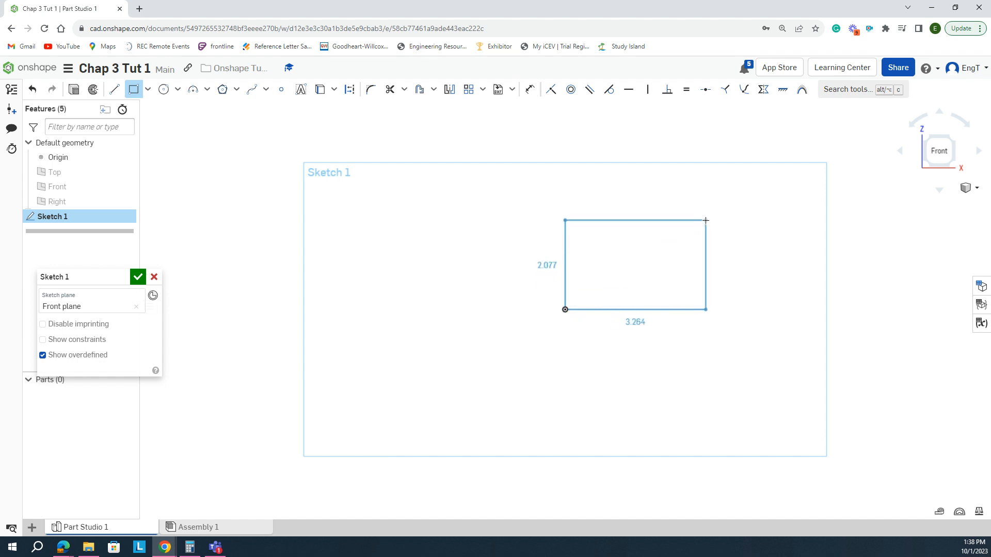
click(706, 220)
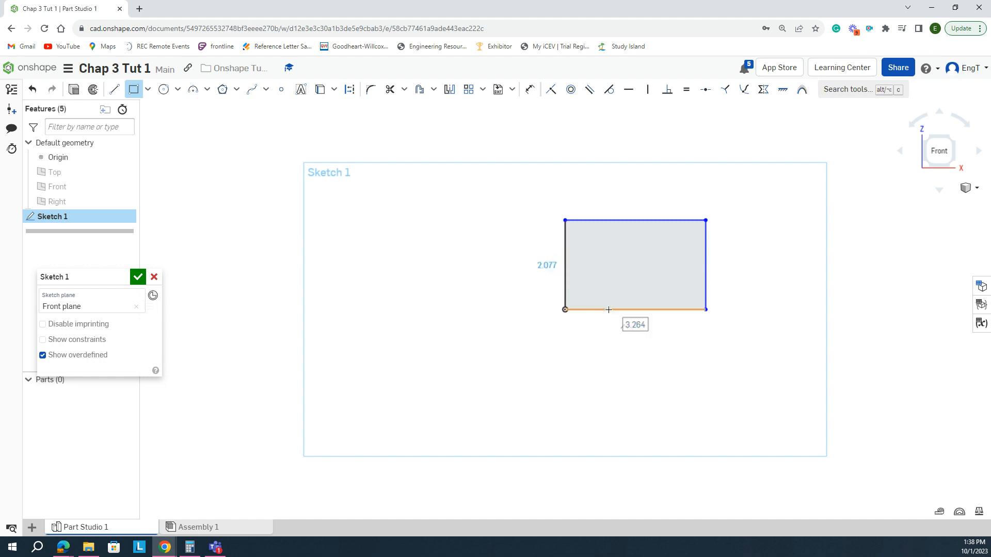
Set the workspace's default length unit to Millimeter
click(70, 70)
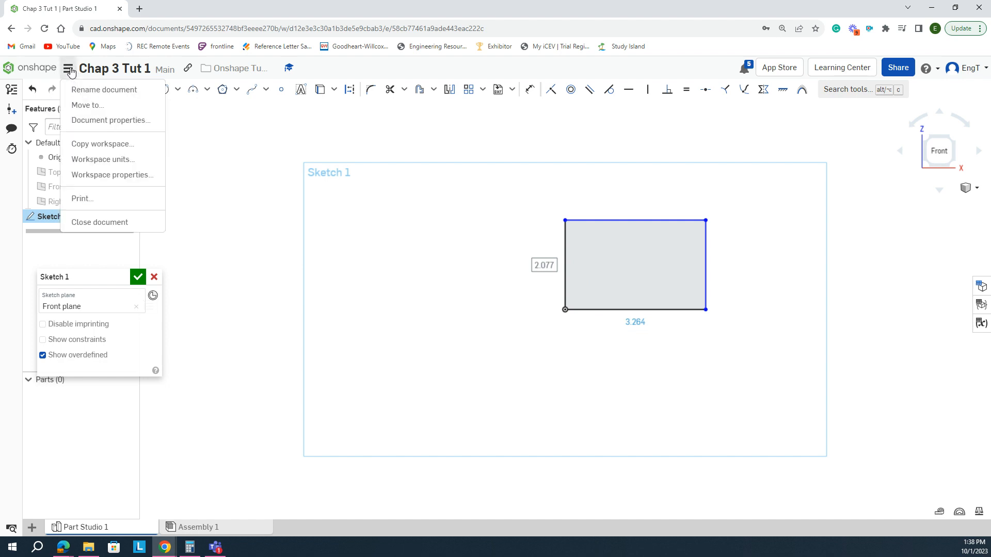
click(119, 161)
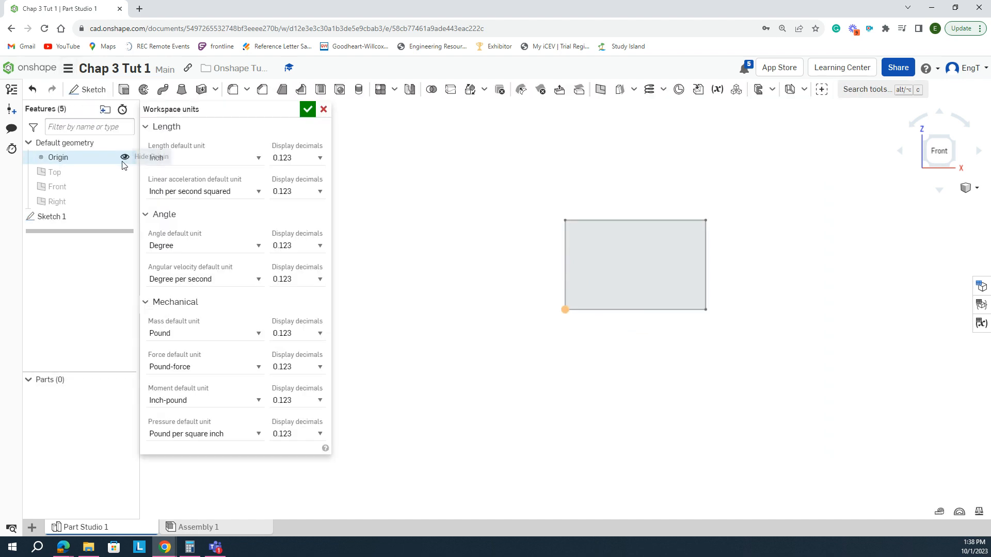
click(236, 163)
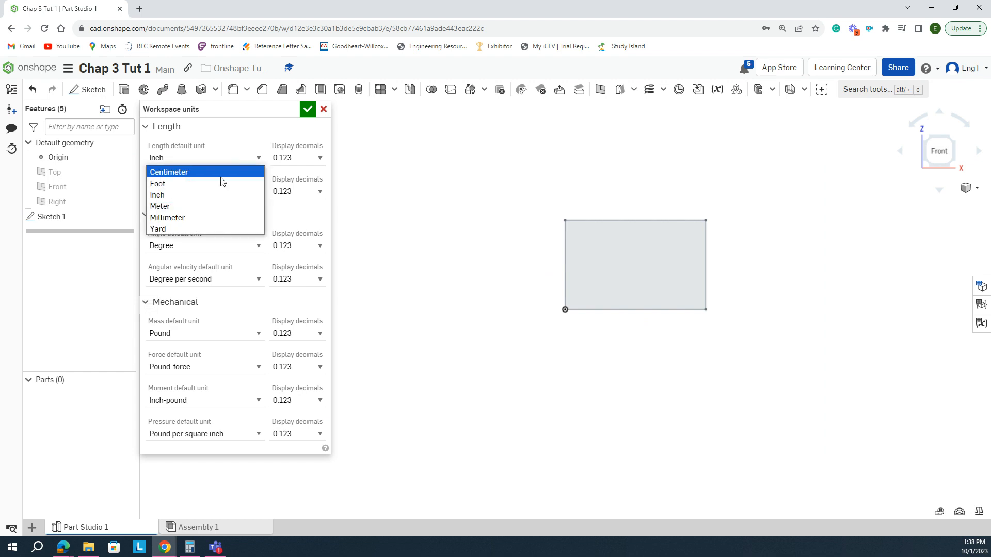
click(202, 217)
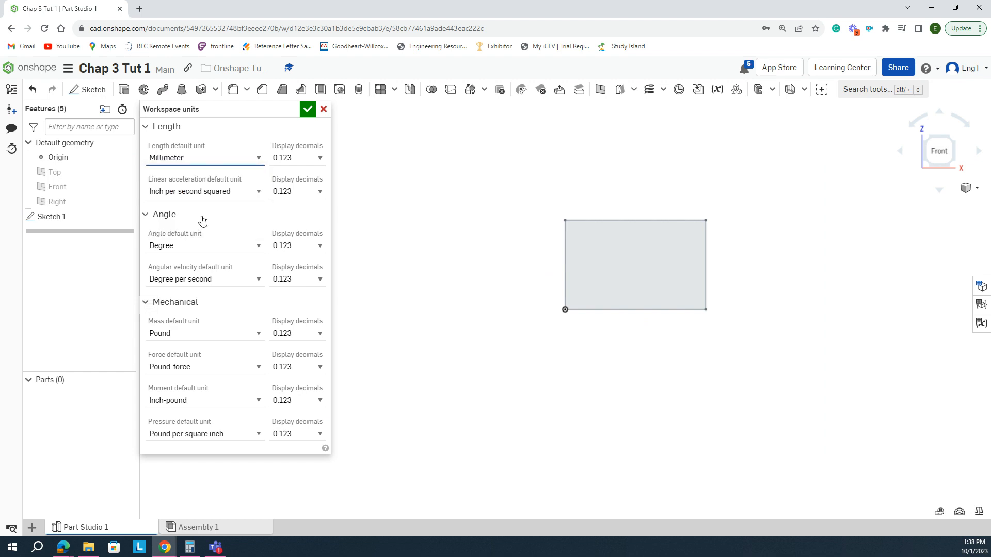
click(305, 111)
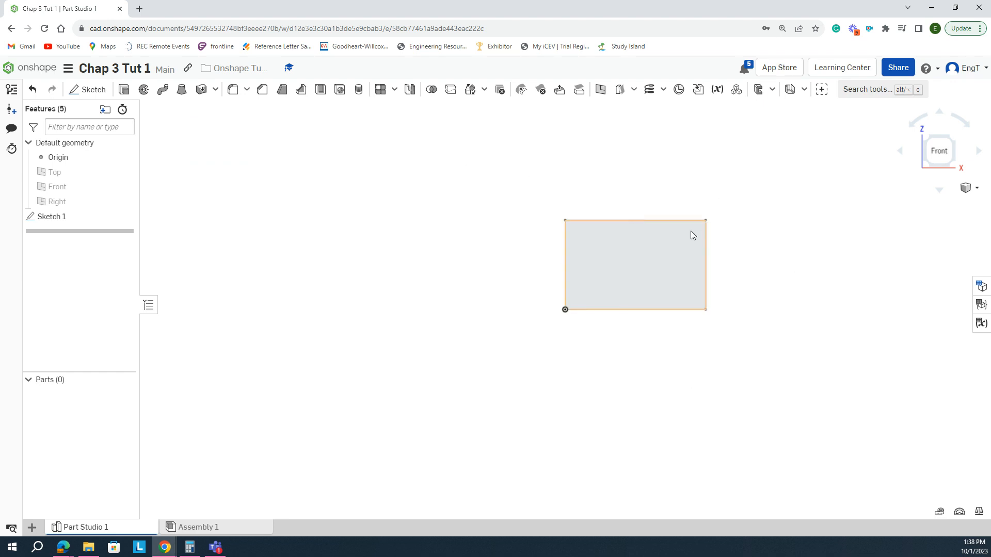
Reopen the rectangle's sketch for editing and dimension the rectangle's height at 40 mm
mouse_move(757, 277)
middle_down()
mouse_move(595, 294)
mouse_move(581, 305)
mouse_move(621, 296)
middle_up()
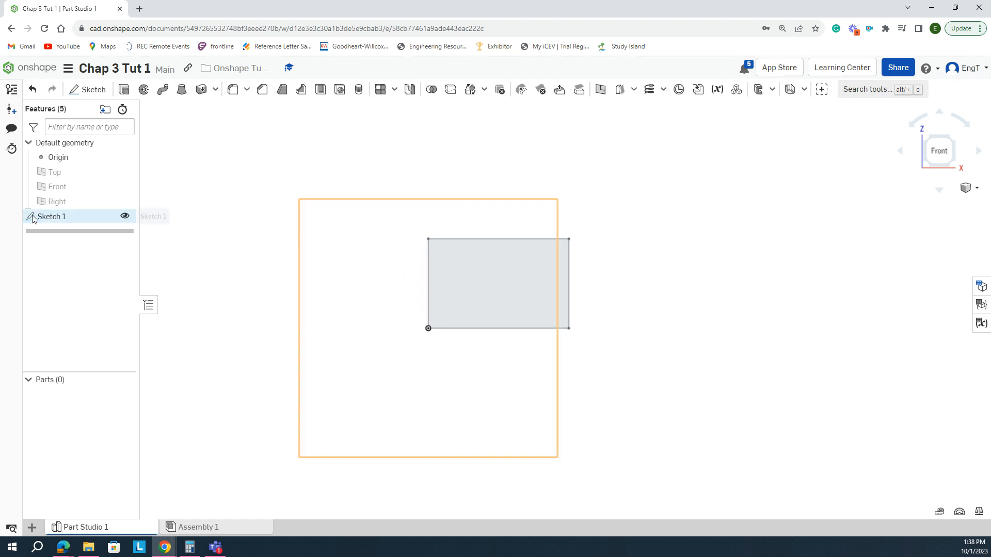
double_click(48, 217)
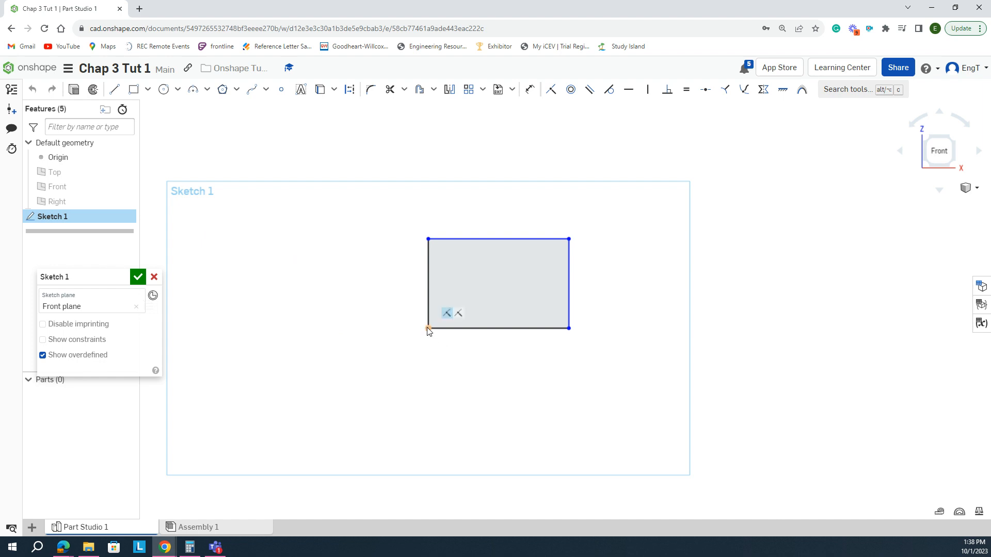
key(d)
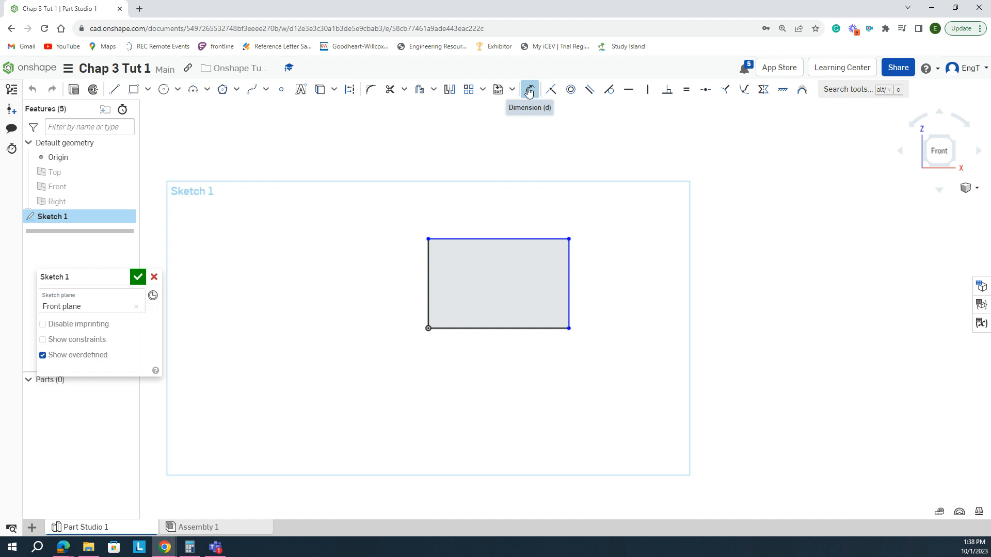
click(564, 270)
click(623, 276)
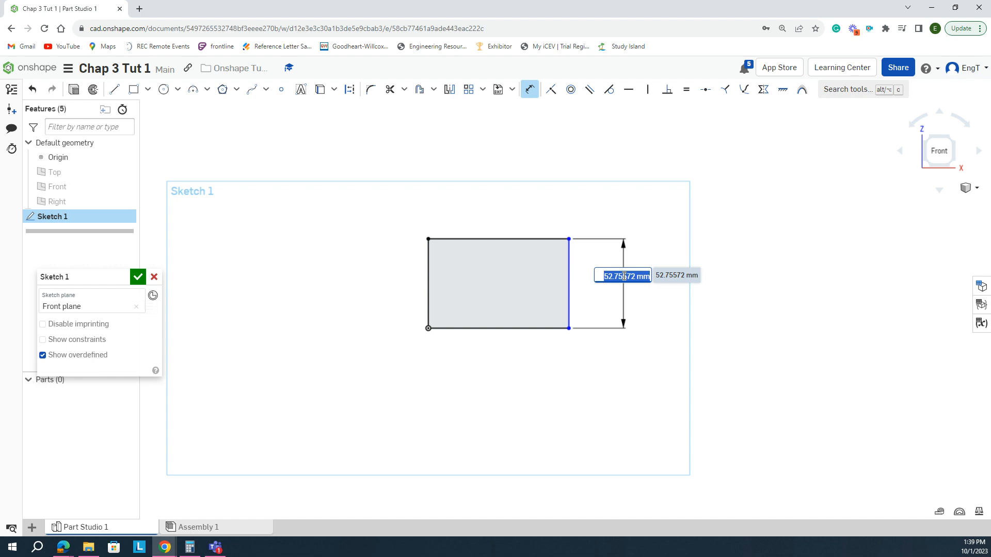
text(40)
key(Return)
Dimension the rectangle's width at 50 mm and finish the sketch
click(480, 261)
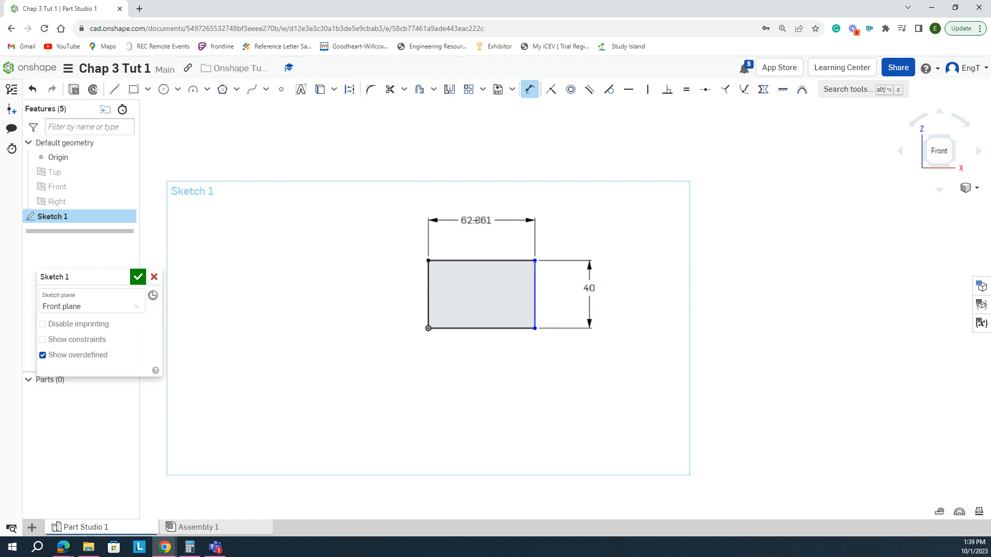
click(476, 221)
text(50)
key(Return)
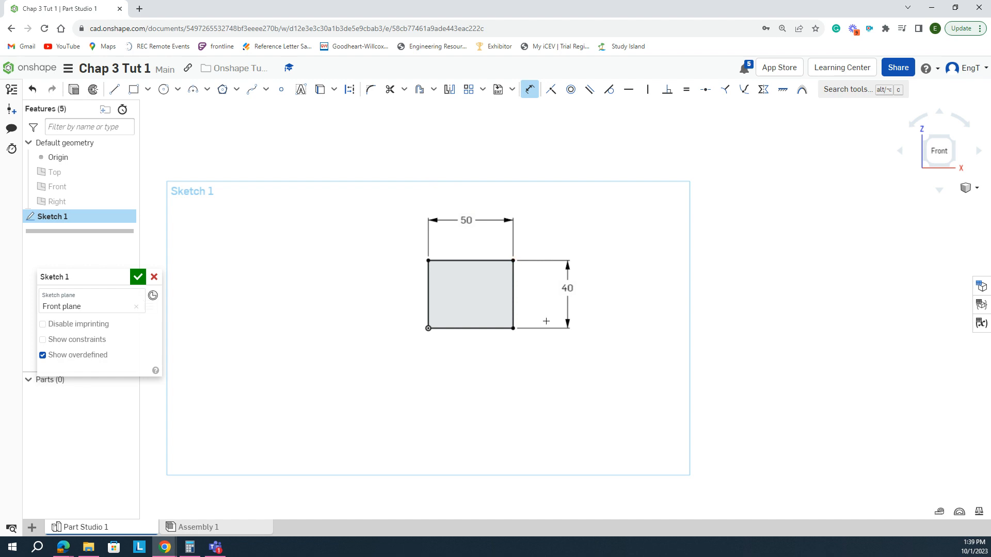
click(138, 280)
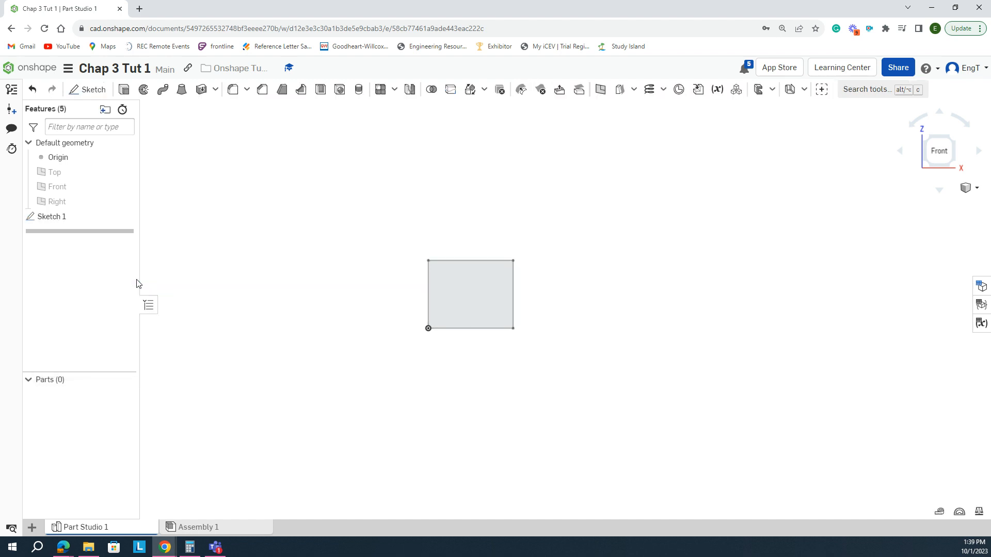
Set up a new solid Blind extrude of the rectangle with a depth of 65 mm
right_click(326, 225)
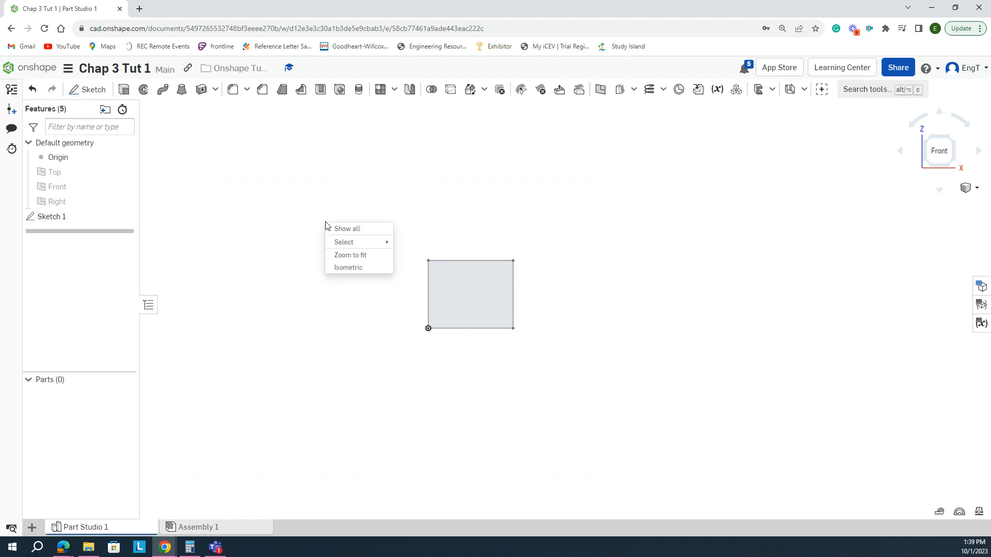
click(341, 269)
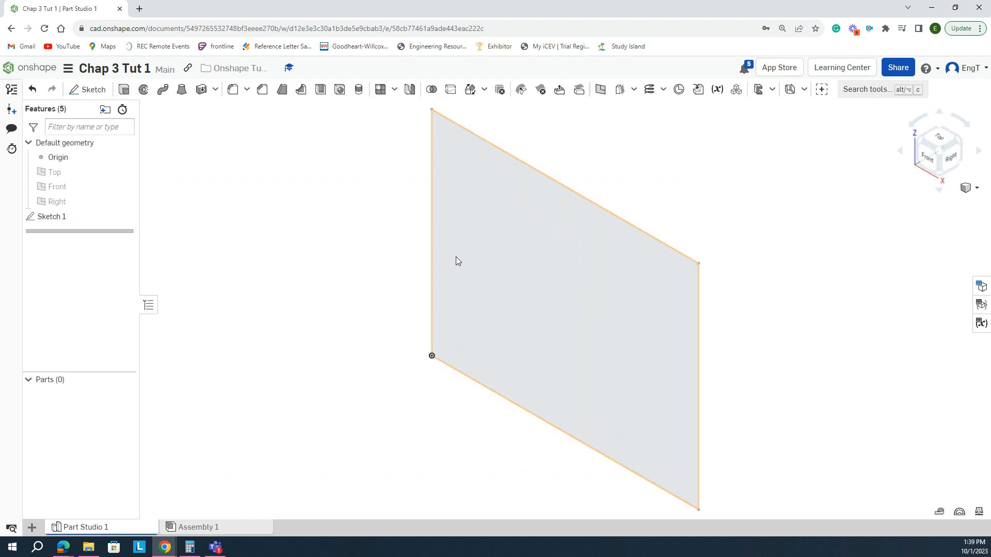
scroll(456, 256, down, 2)
scroll(456, 261, down, 1)
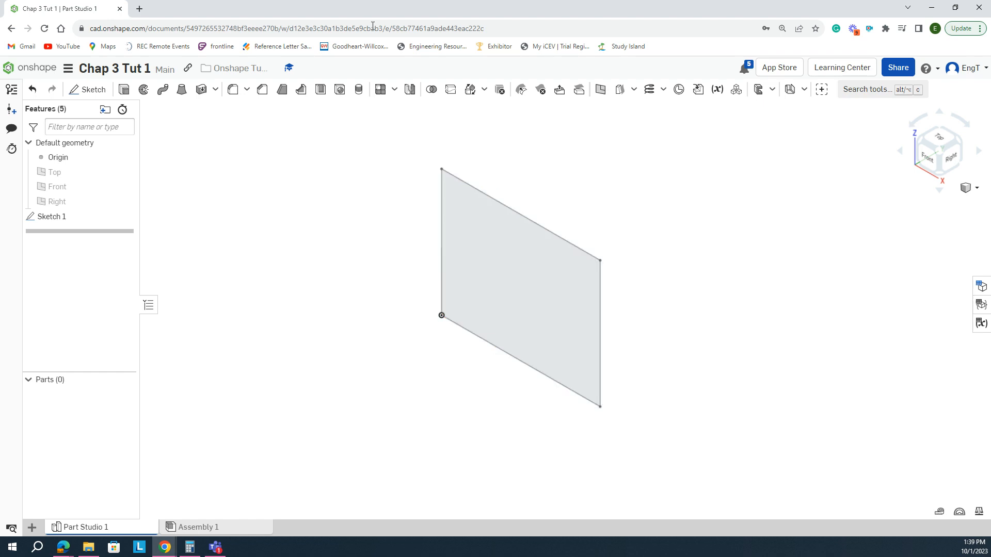
click(123, 90)
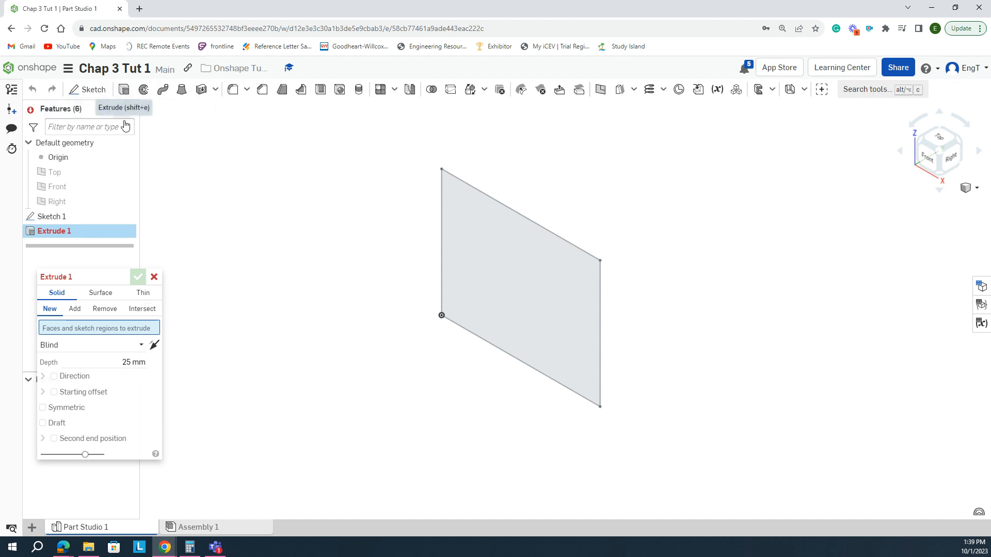
click(126, 361)
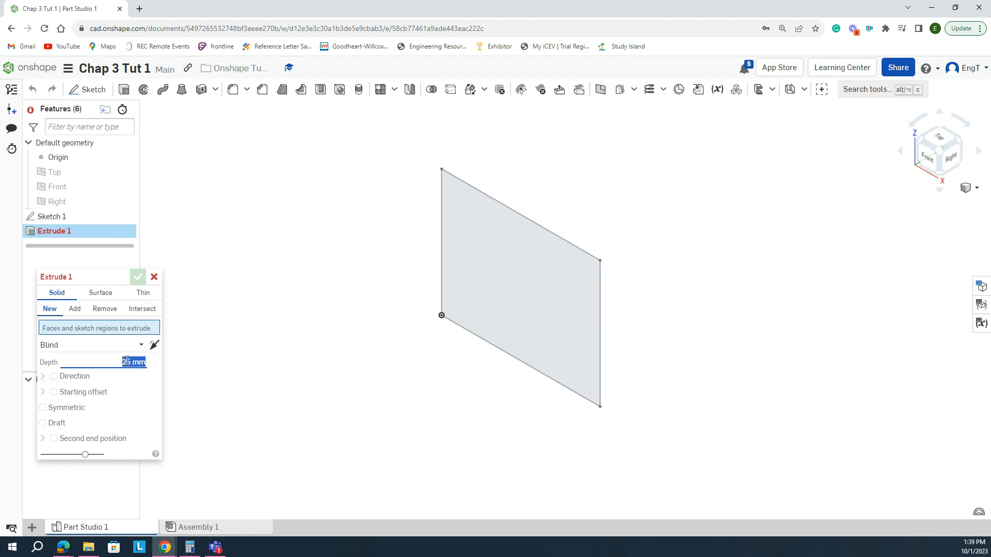
text(65)
click(556, 305)
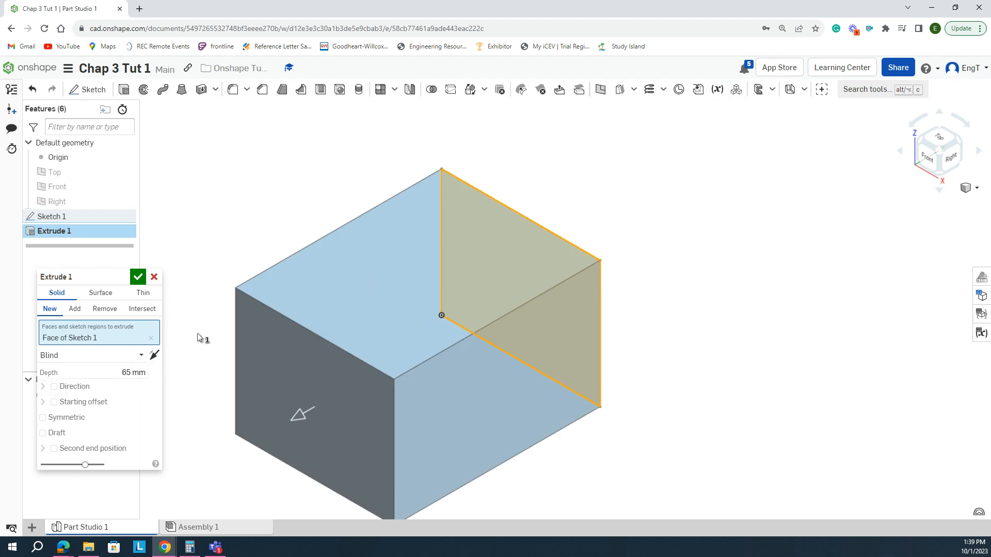
Try the opposite extrude direction, return it to point forward from the sketch plane, and accept the extrusion
click(154, 356)
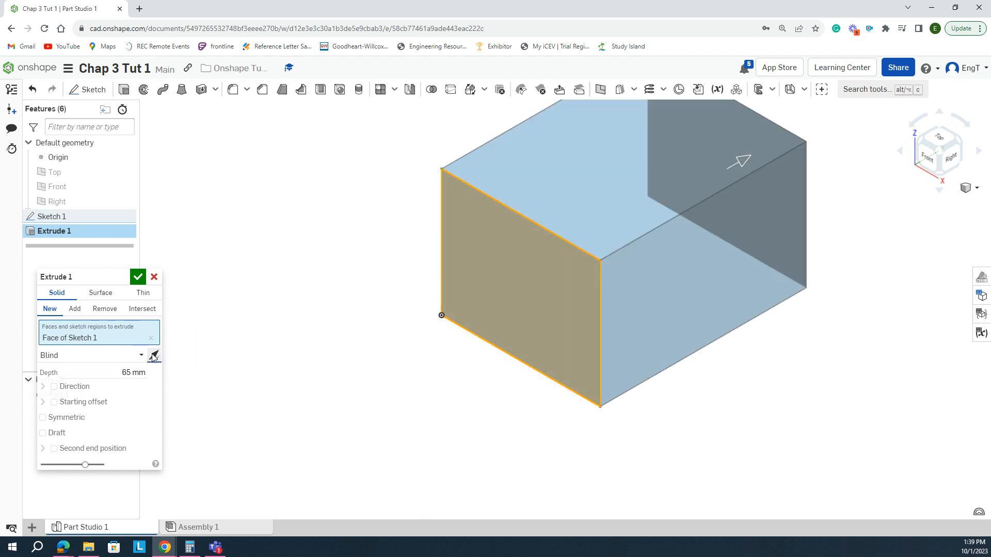
click(154, 356)
click(154, 356)
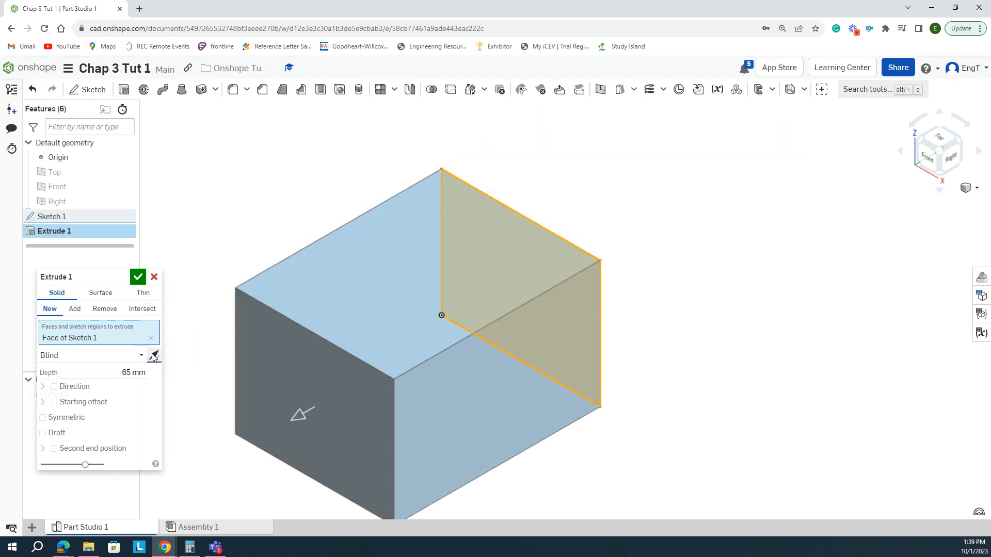
click(154, 356)
click(138, 277)
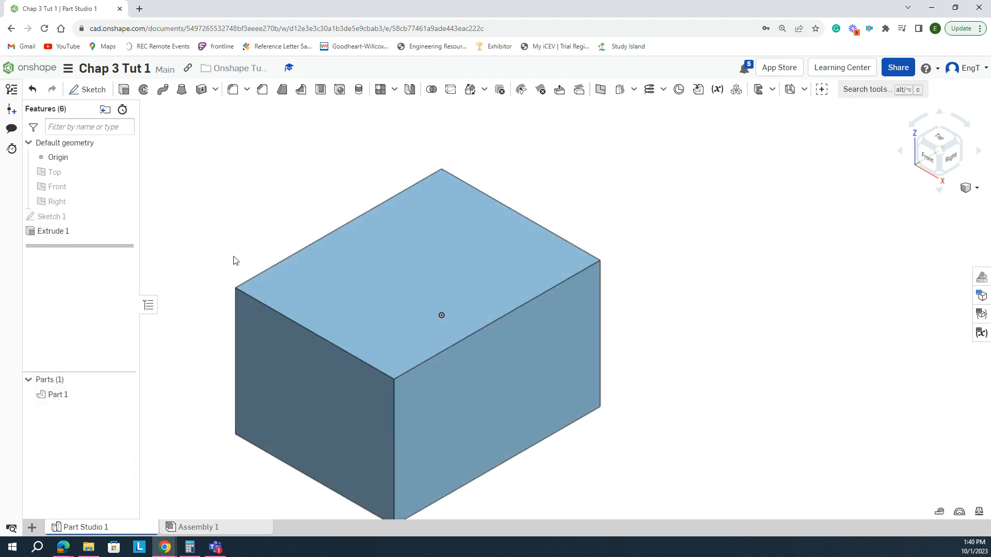
middle_drag(233, 260, 375, 214)
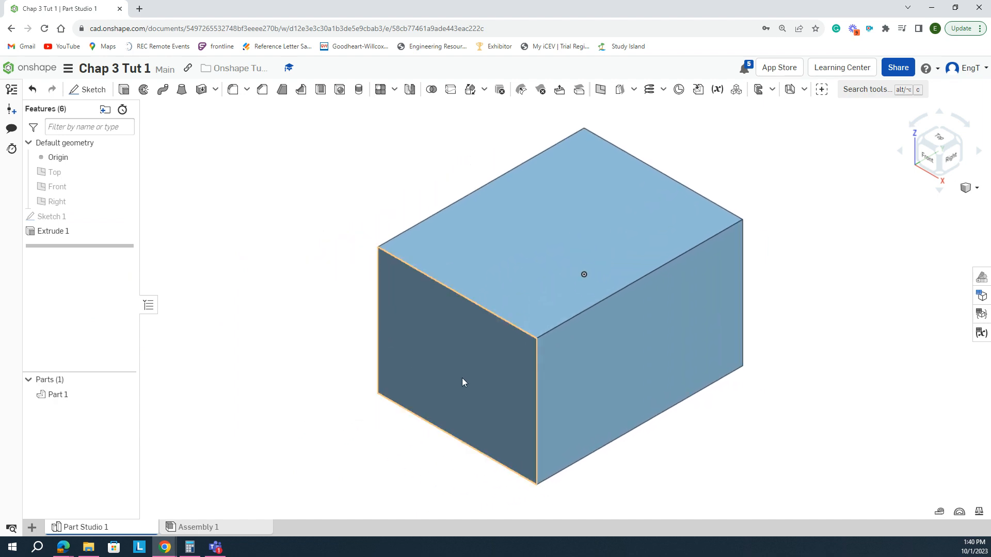
Start a new sketch on the block's 50 by 40 mm front face and view it straight on
click(448, 336)
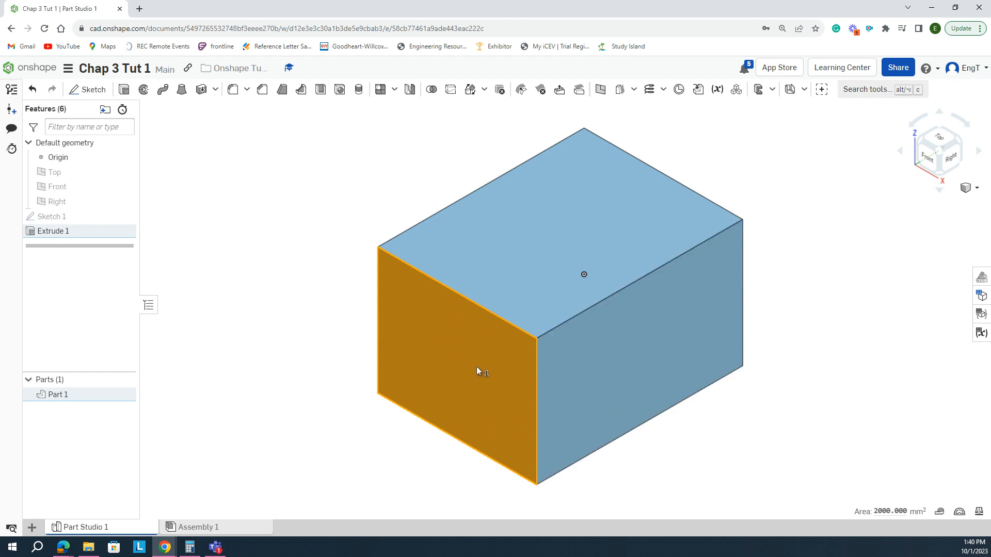
click(89, 89)
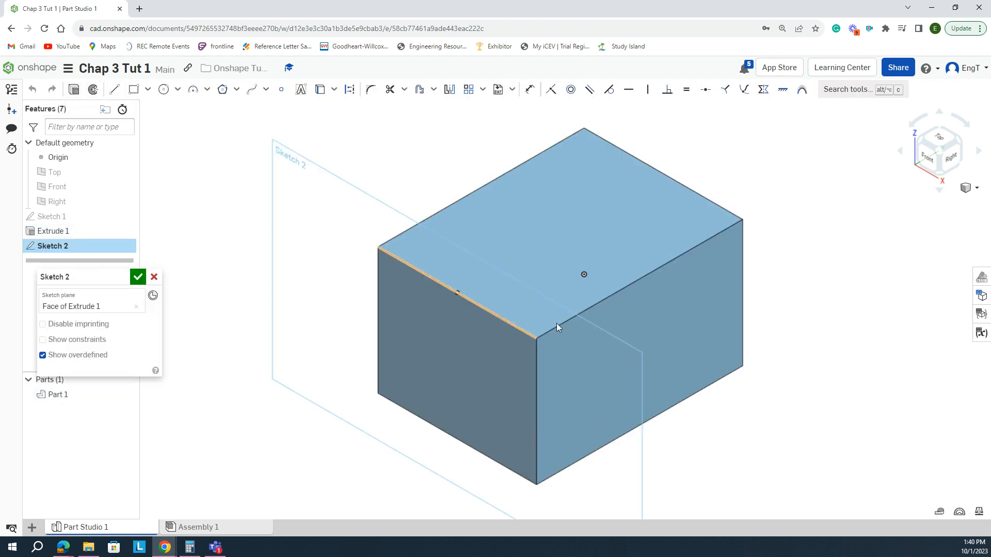
mouse_move(800, 394)
right_down()
mouse_move(760, 401)
mouse_move(791, 388)
right_up()
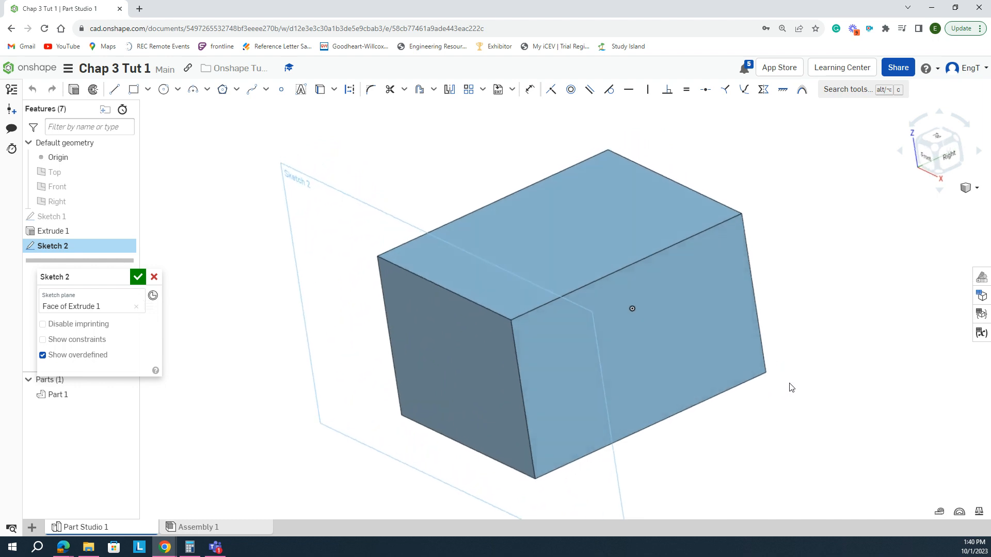
right_click(770, 180)
click(799, 276)
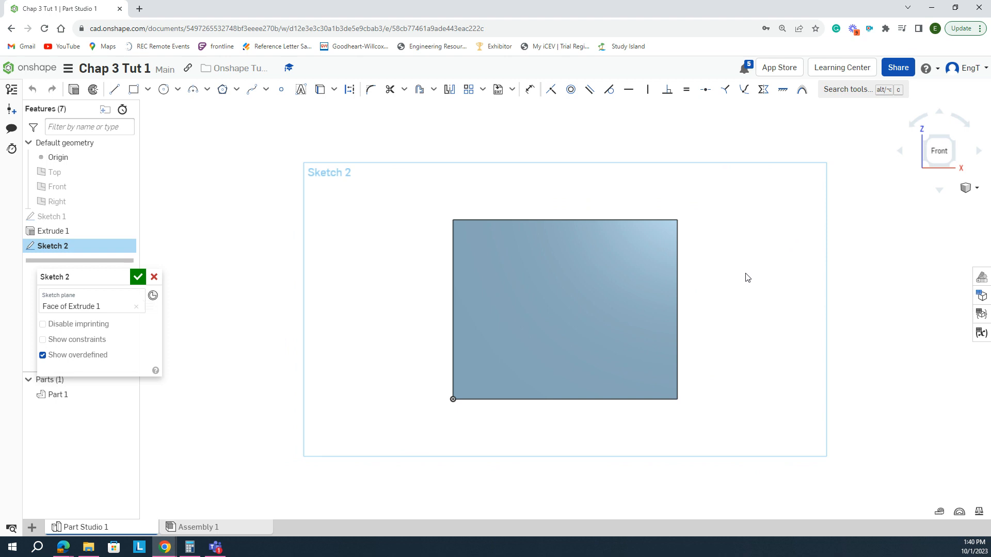
Sketch a corner rectangle about 23 by 10.4 mm inward from the front face's right edge
click(133, 90)
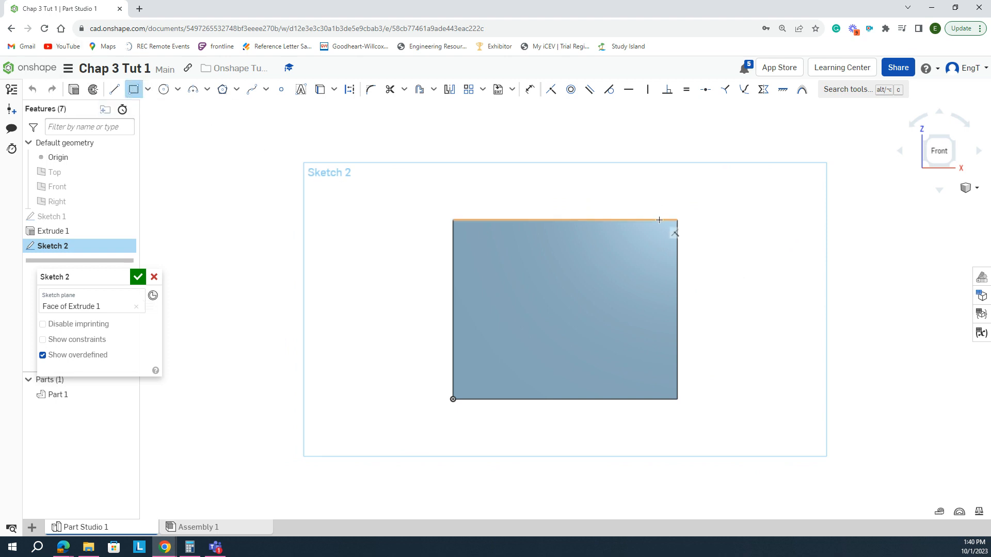
click(677, 279)
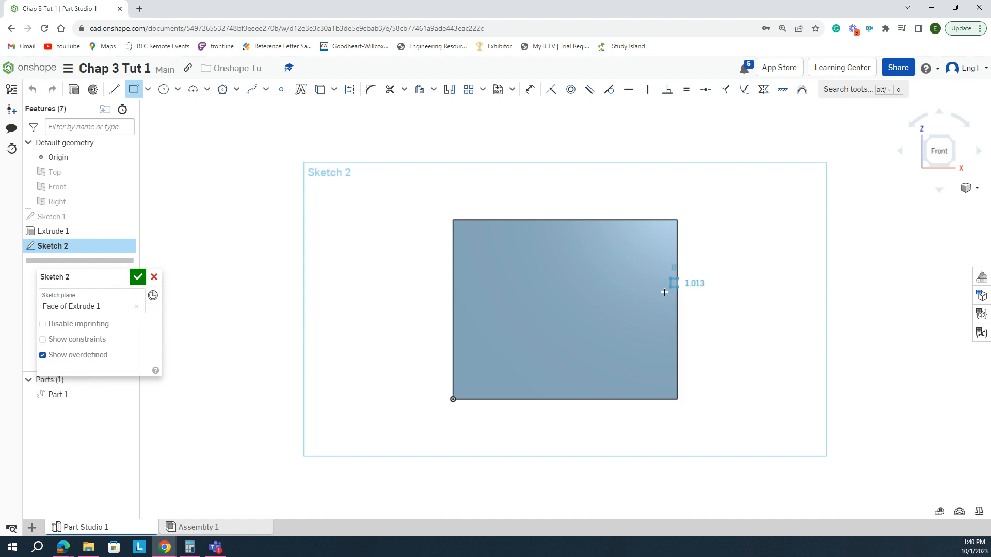
click(573, 325)
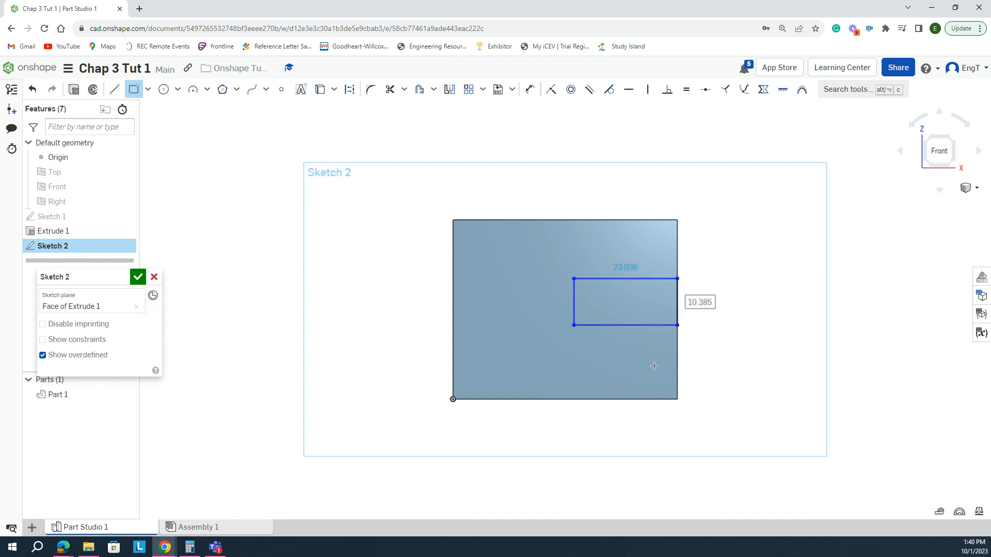
key(Escape)
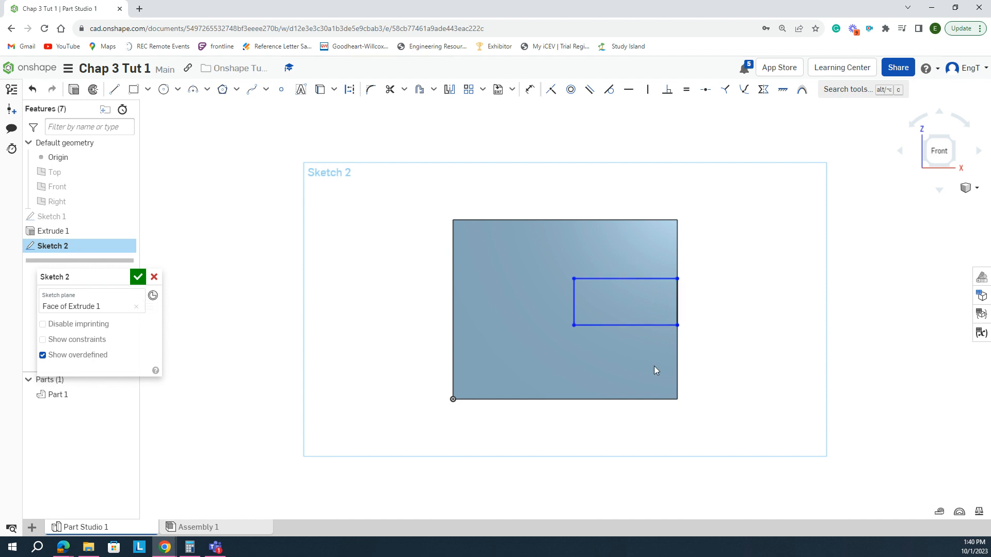
Dimension the slot rectangle's width at 38 mm, placing the dimension above the block
key(d)
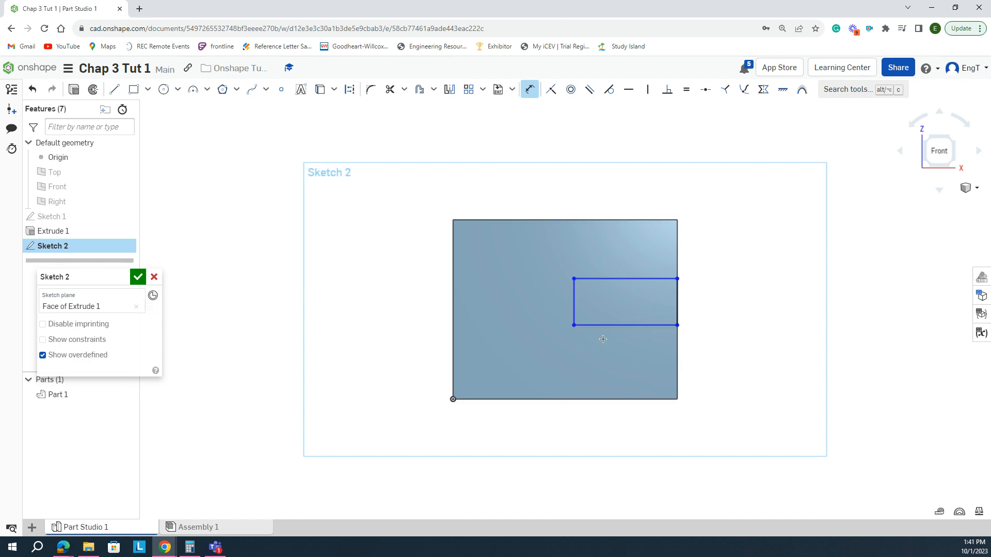
click(632, 280)
click(620, 188)
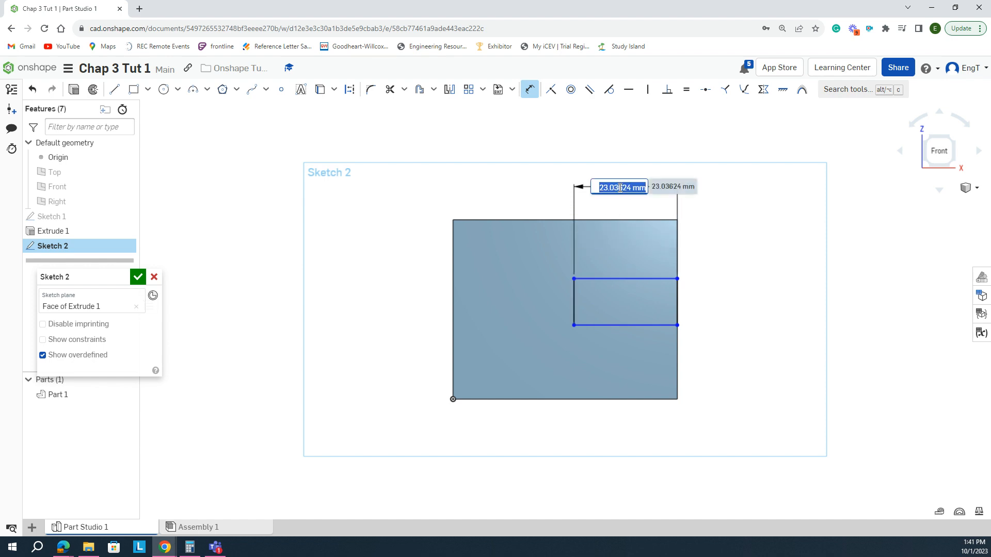
text(38)
key(Return)
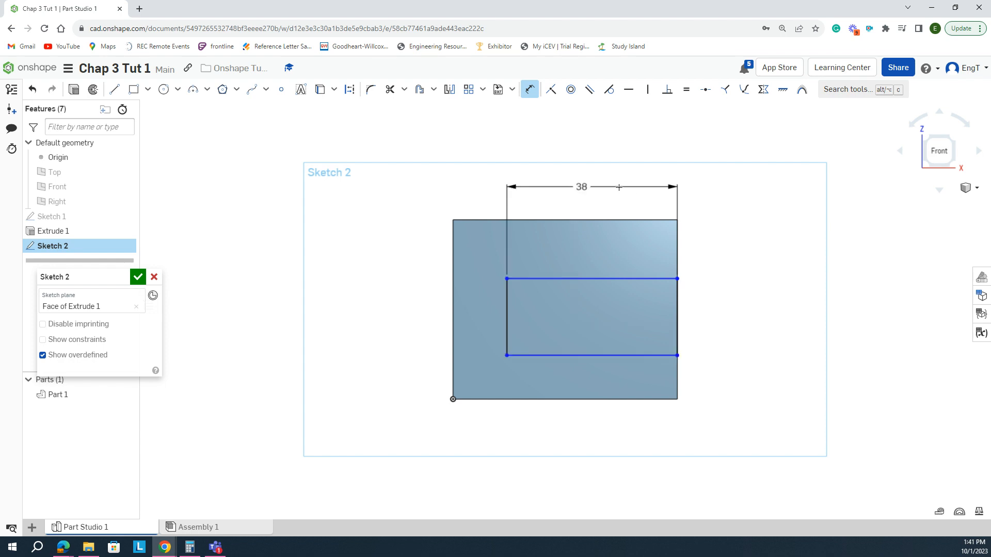
Try a 12 mm height dimension between the slot rectangle's two horizontal edges, and undo it
click(616, 279)
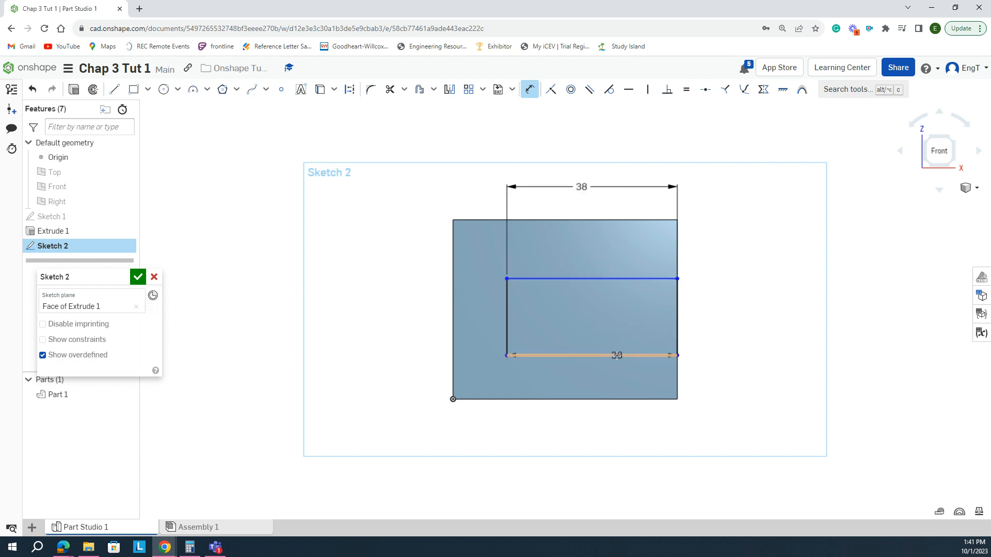
click(617, 356)
click(719, 316)
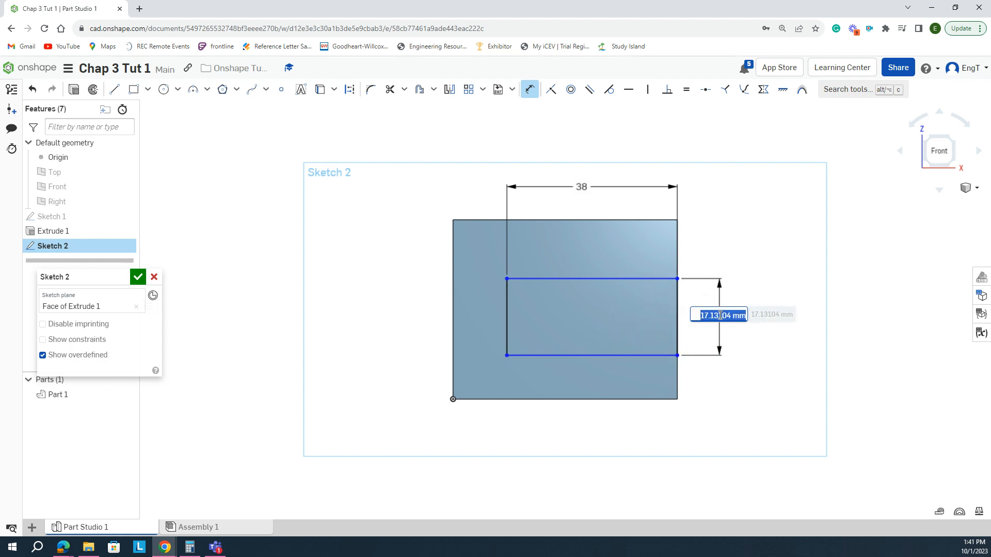
text(12)
key(Return)
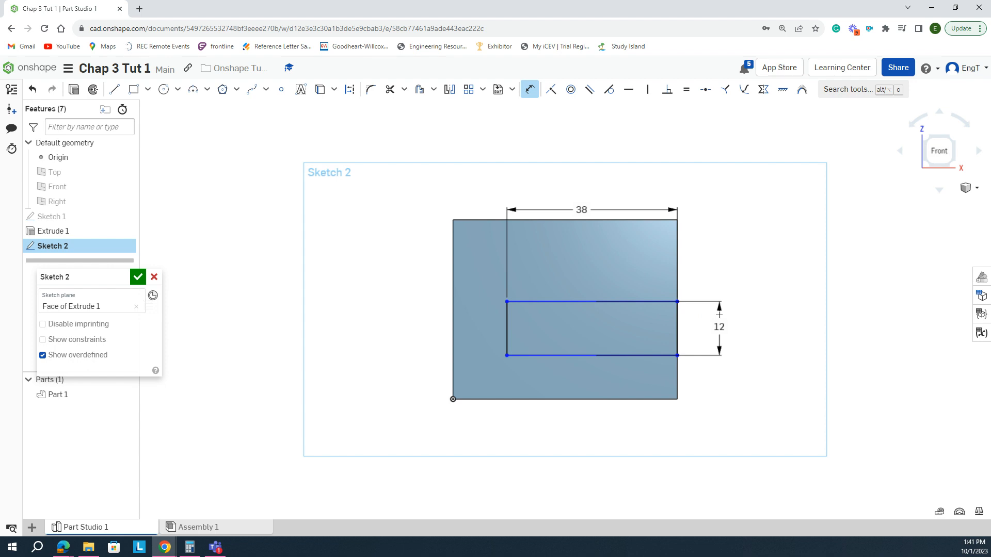
key(ctrl+z)
key(ctrl+z)
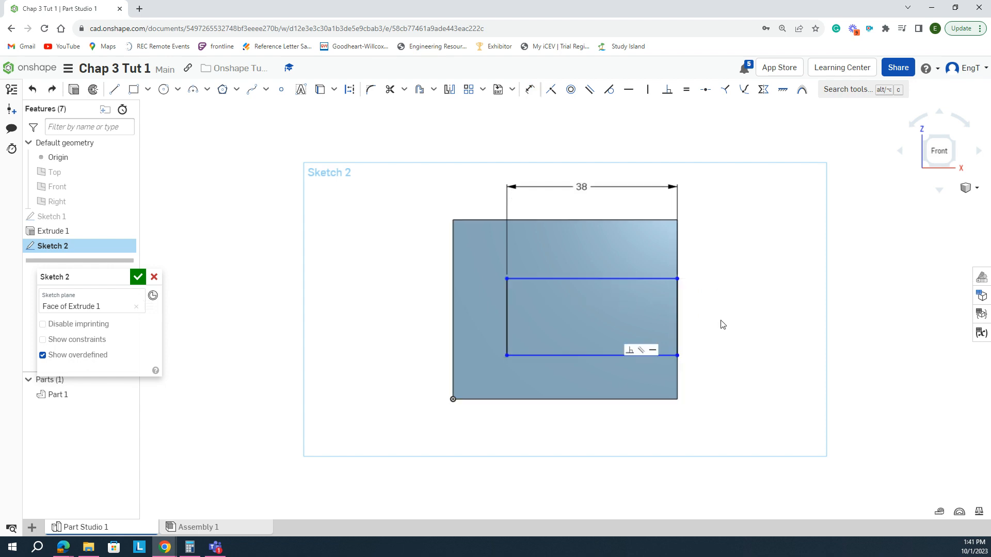
Dimension the slot rectangle's height at 12 mm between its upper and lower edges
key(u)
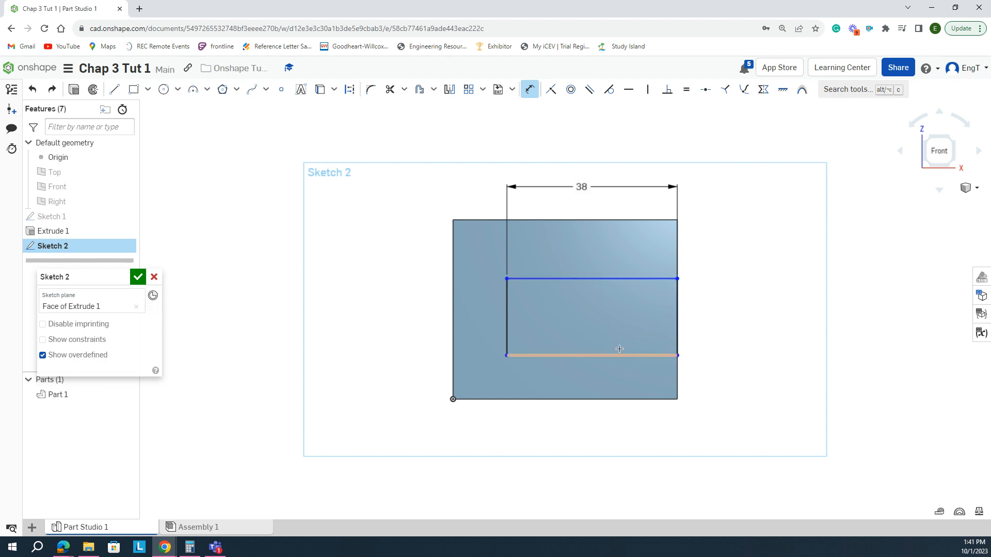
click(614, 278)
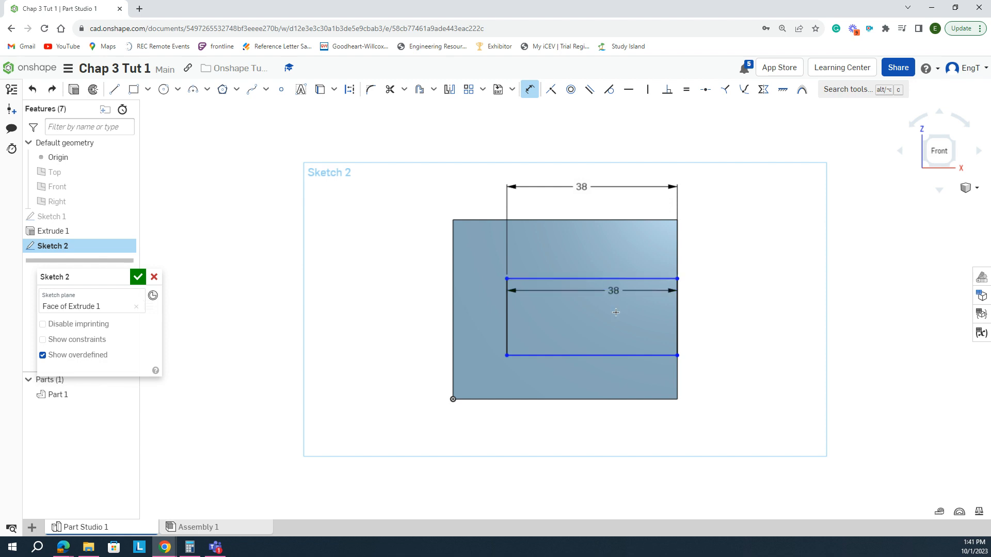
click(615, 355)
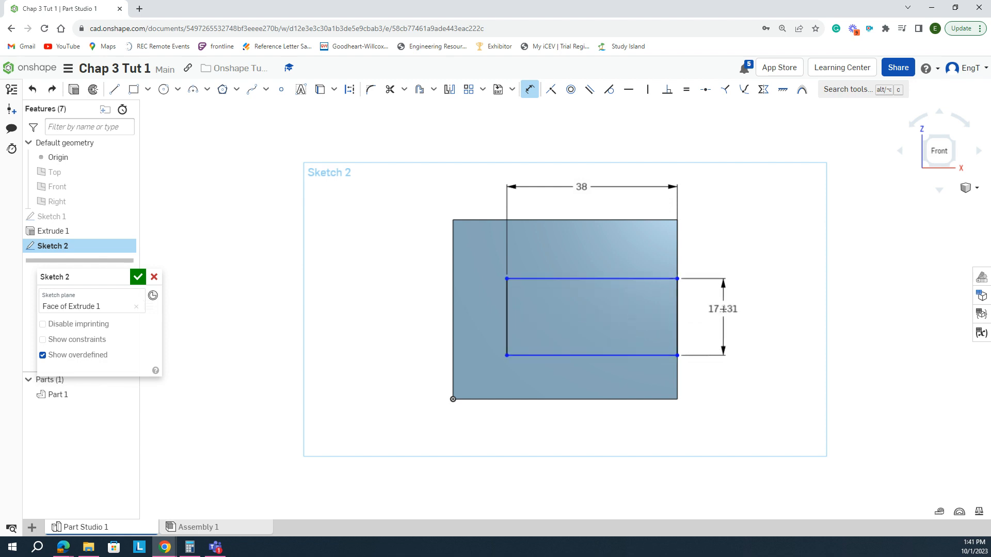
click(723, 310)
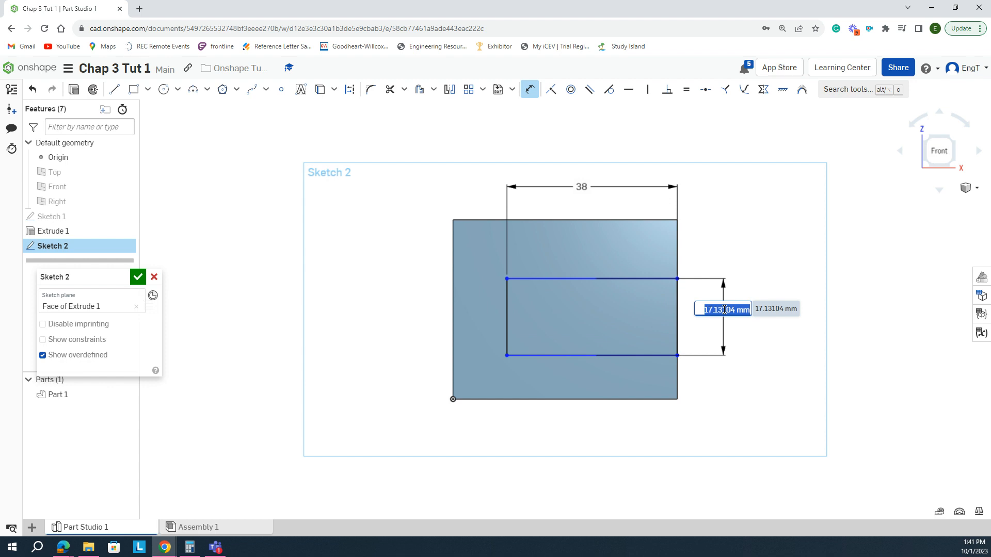
text(12)
key(Return)
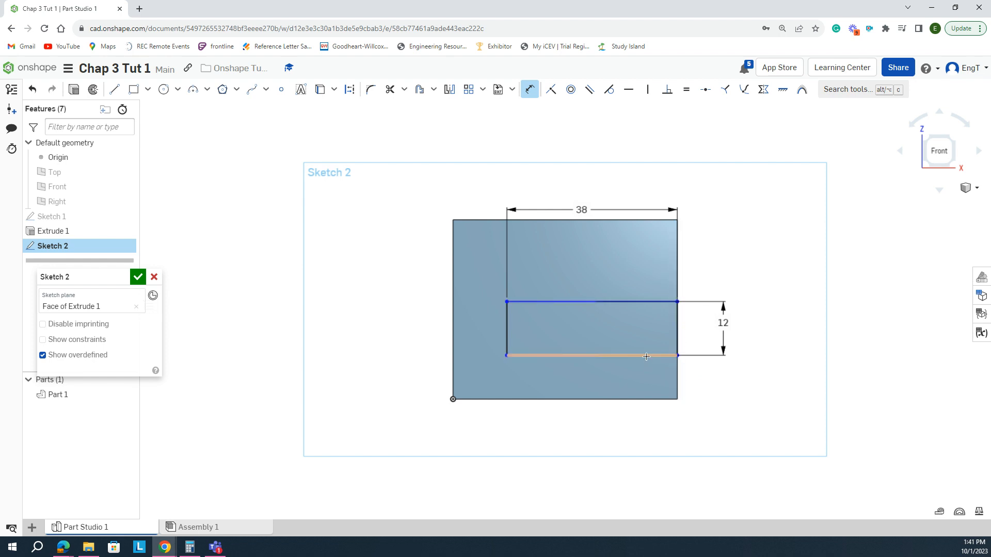
Dimension the slot rectangle's lower edge 14 mm above the block's bottom edge and finish the sketch
click(649, 399)
click(644, 356)
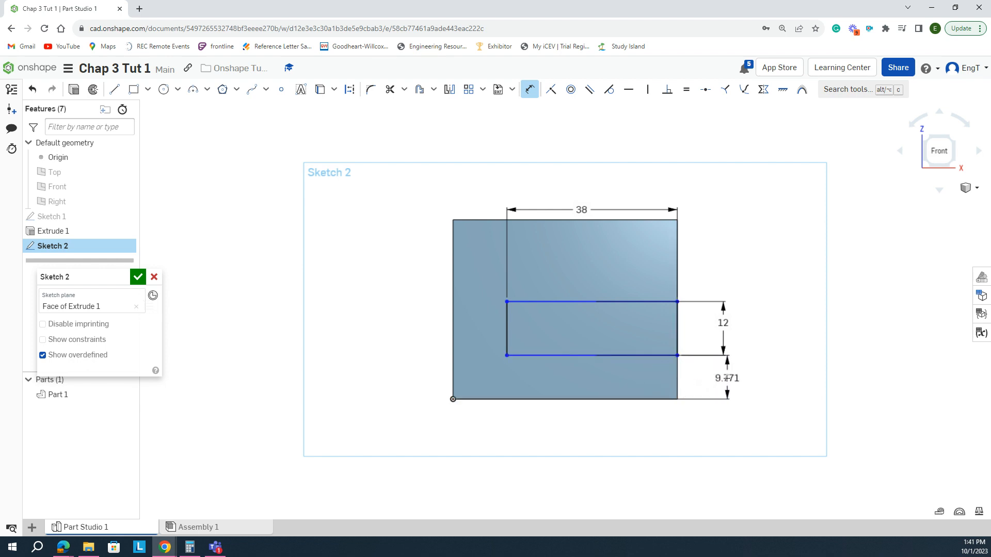
click(726, 378)
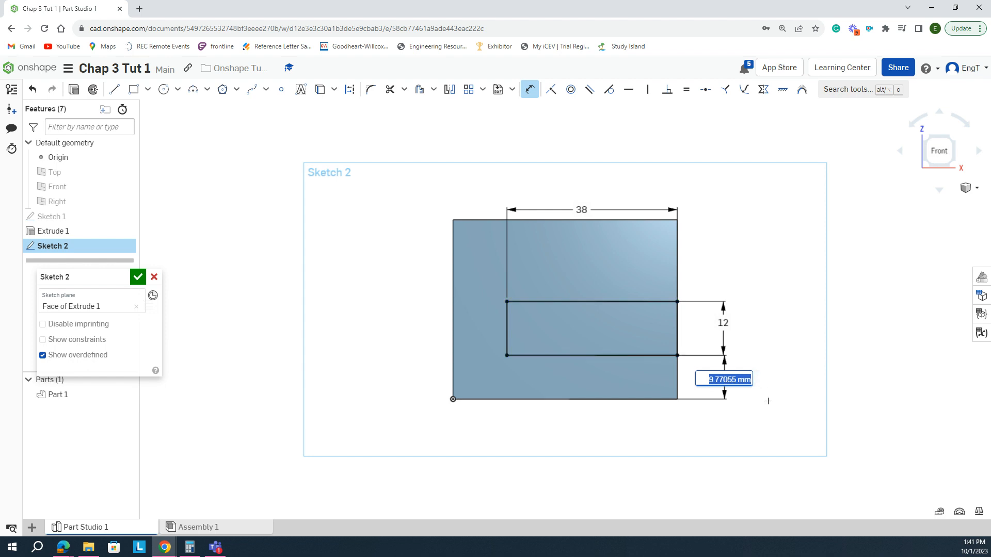
text(14)
key(Return)
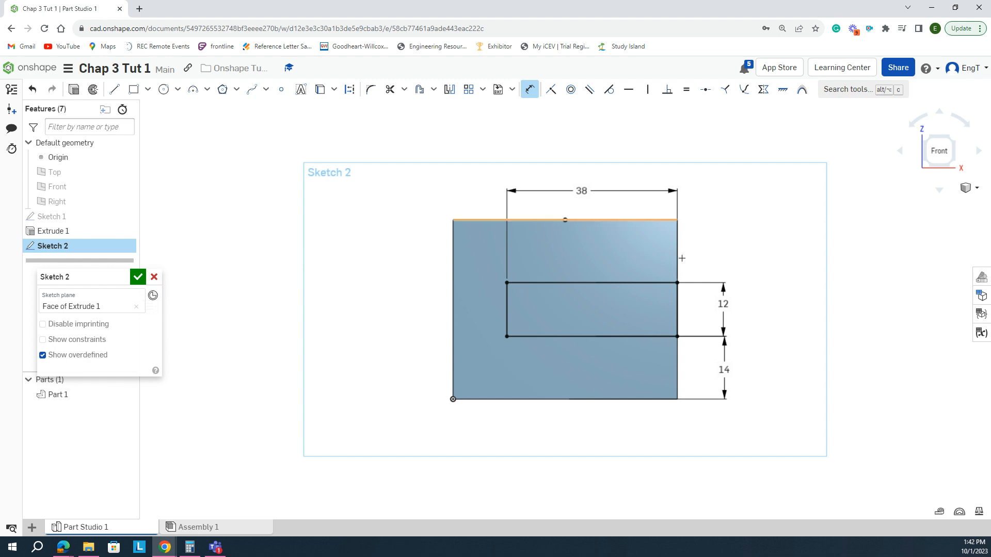
click(136, 279)
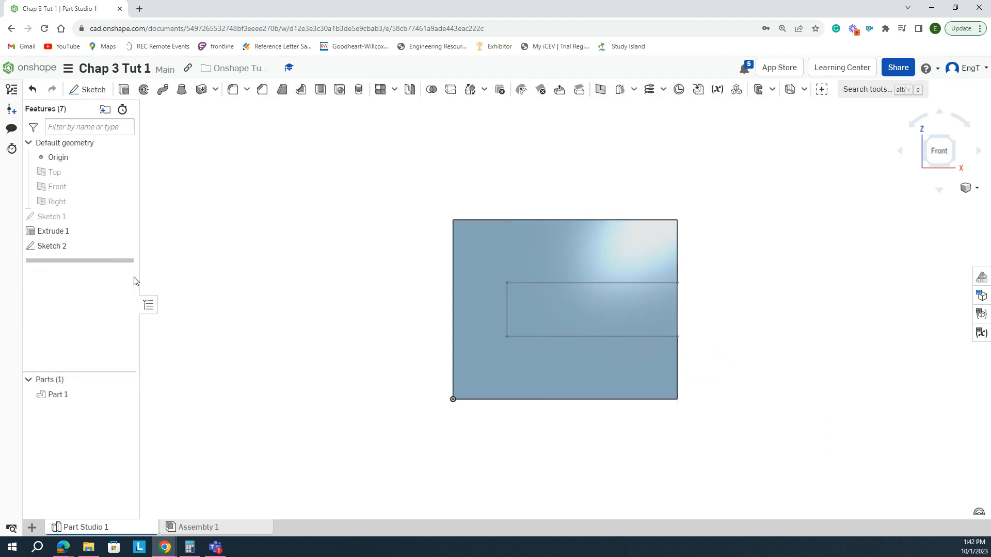
Cut the slot rectangle out of the block with a Remove extrude set to Through all
right_click(393, 194)
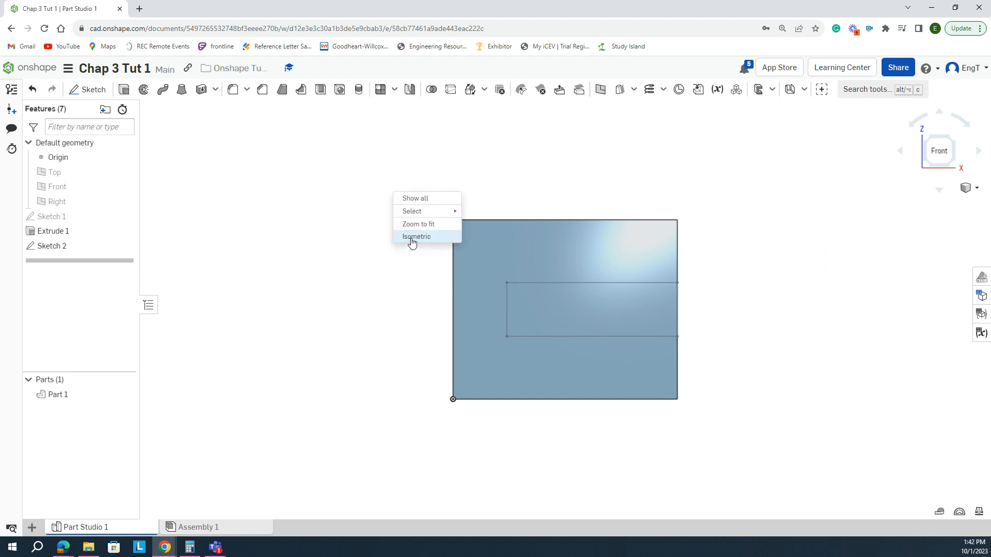
click(411, 237)
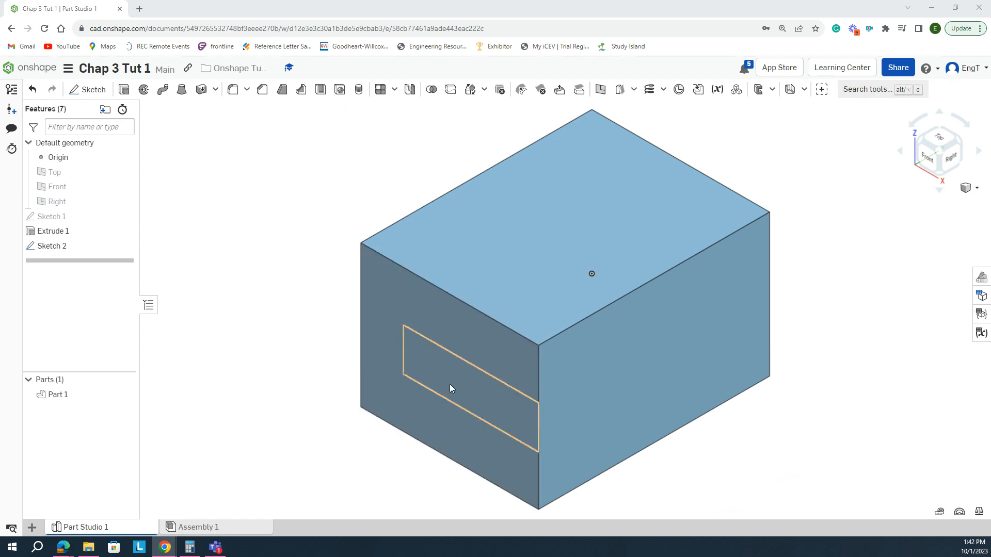
click(125, 93)
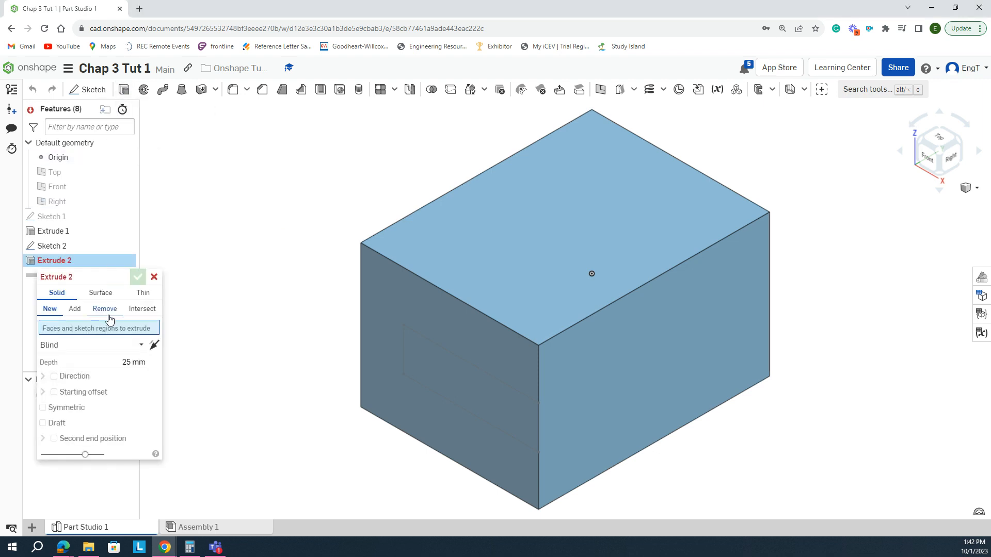
click(106, 310)
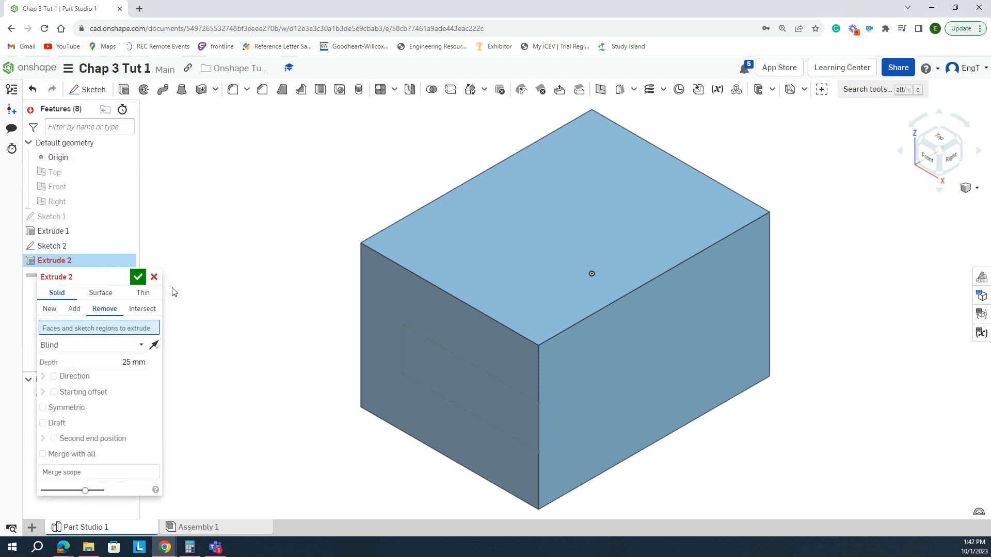
click(436, 366)
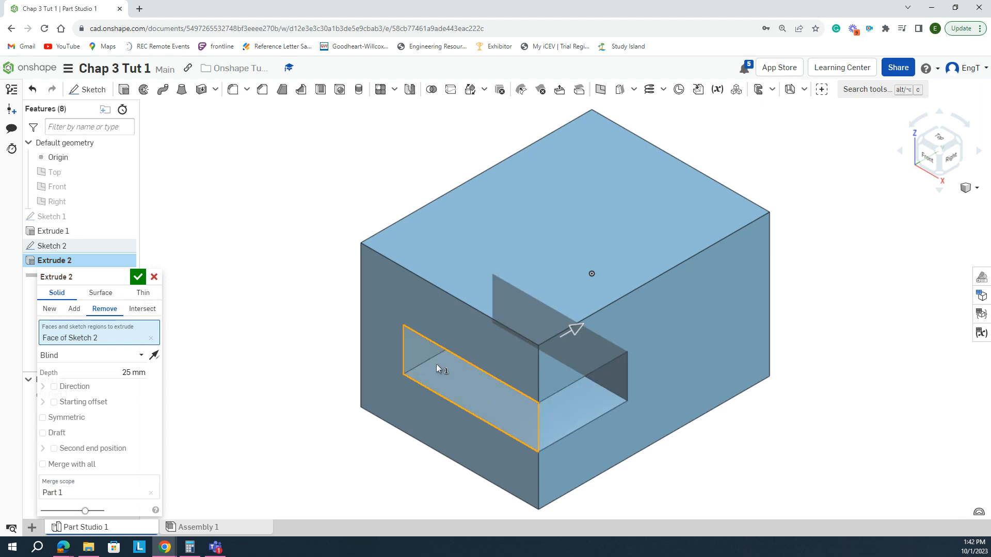
click(102, 361)
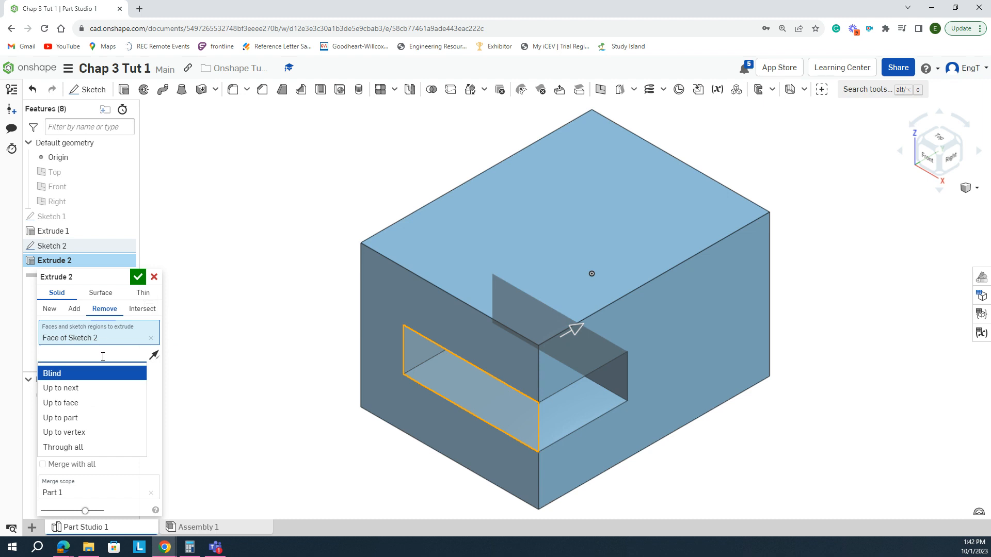
click(95, 449)
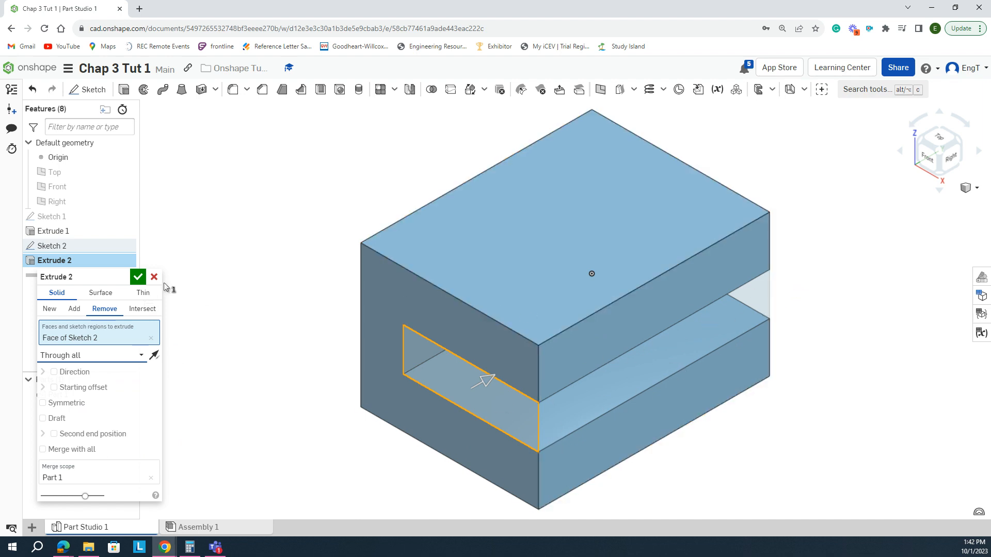
click(138, 278)
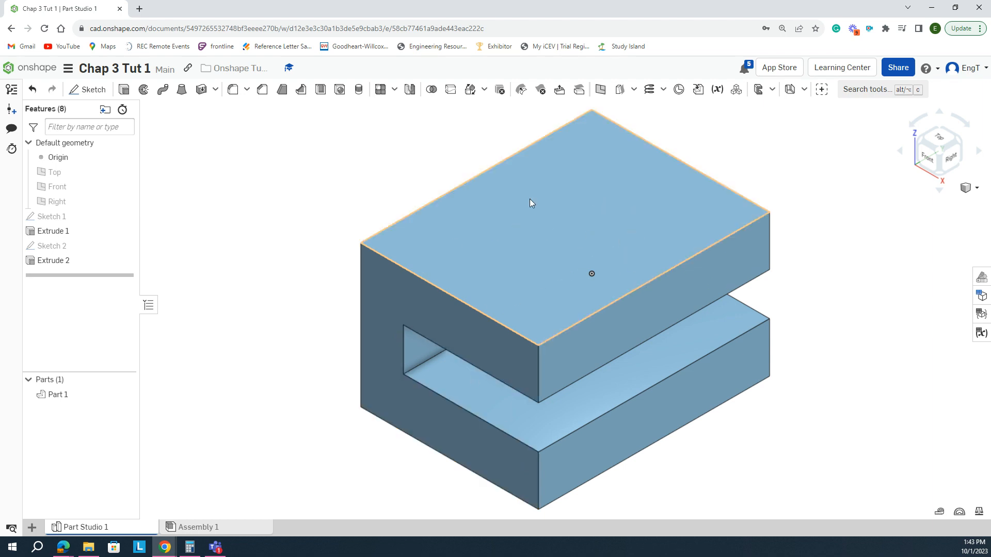
Start a new sketch on the block's top face
click(599, 220)
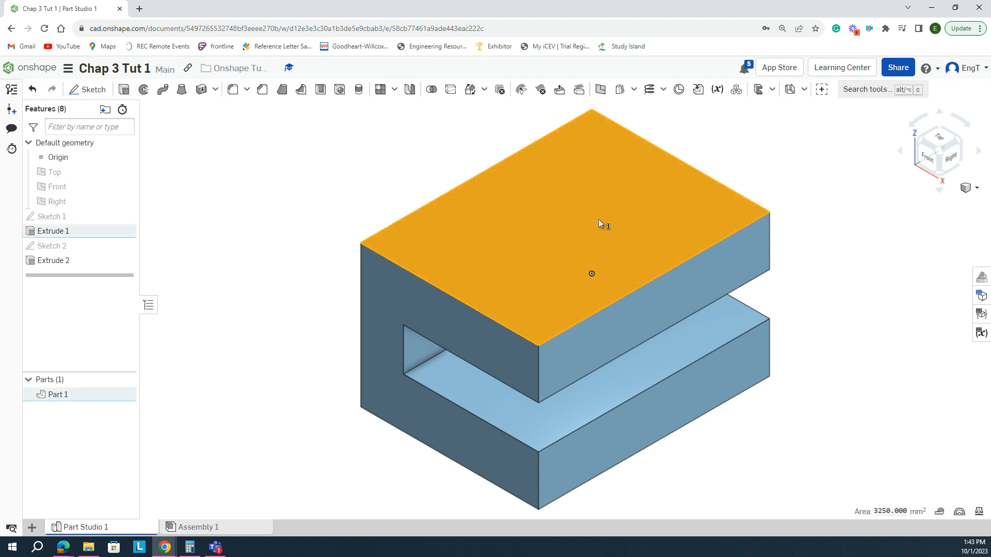
click(91, 93)
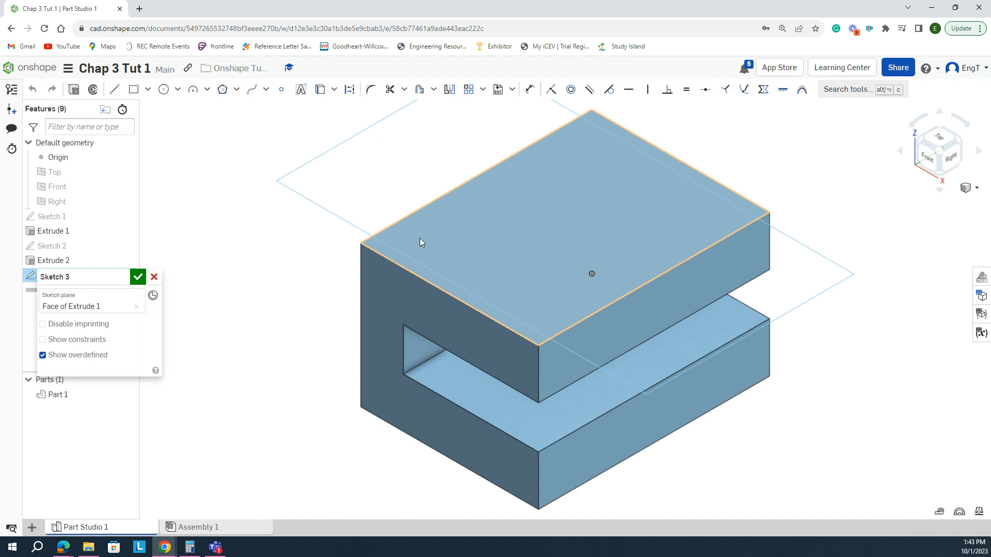
scroll(375, 252, down, 3)
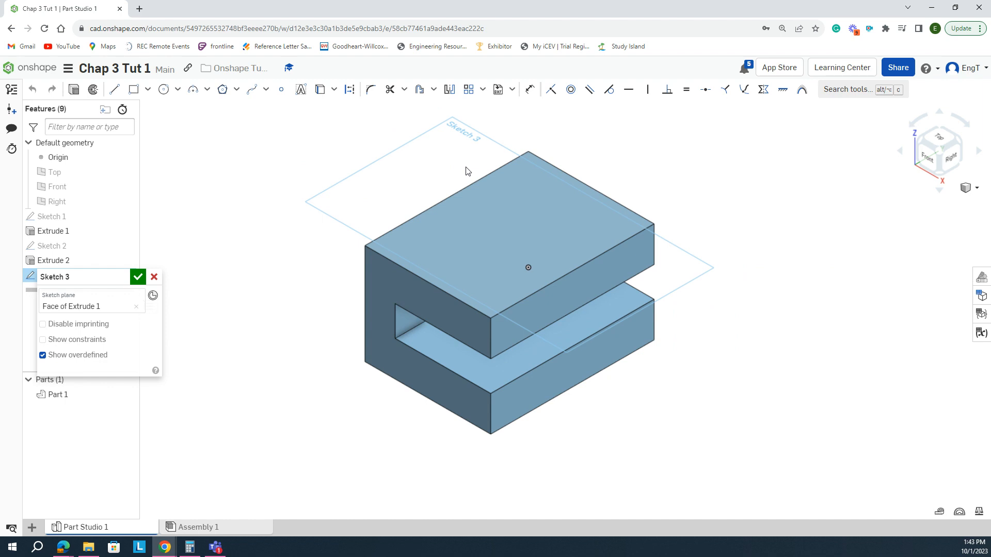
Draw a 50 mm horizontal construction line through the middle of the top face, from its left edge to its right edge
key(n)
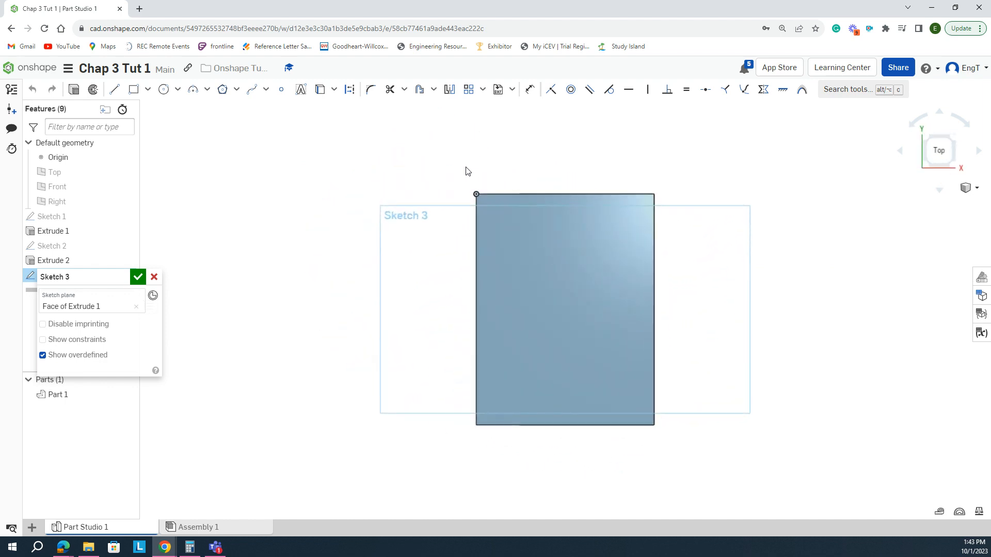
right_click(270, 170)
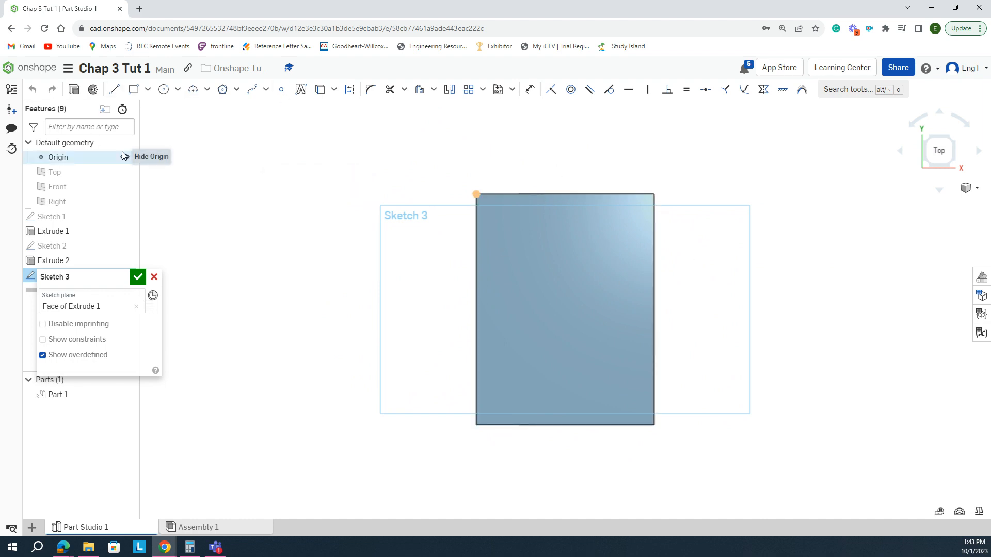
key(l)
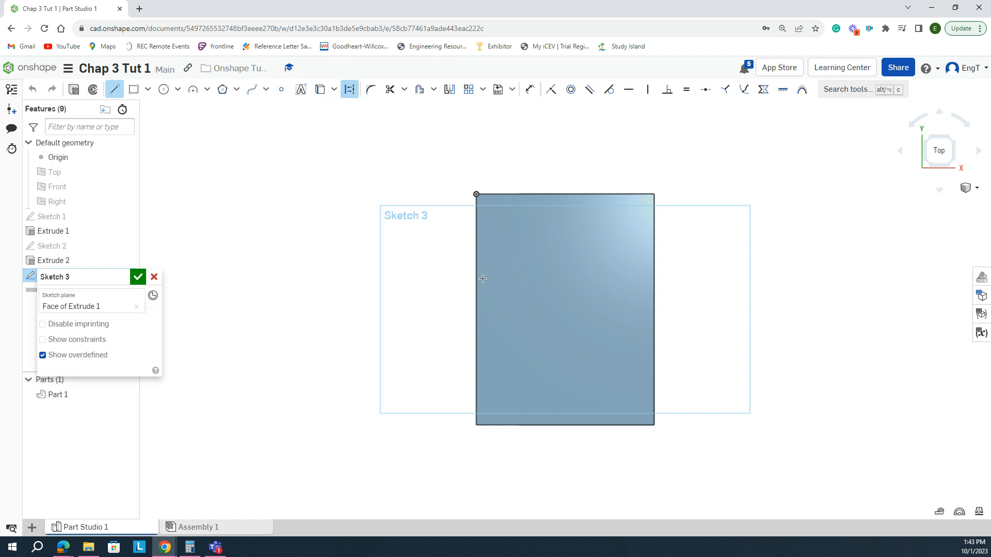
click(476, 309)
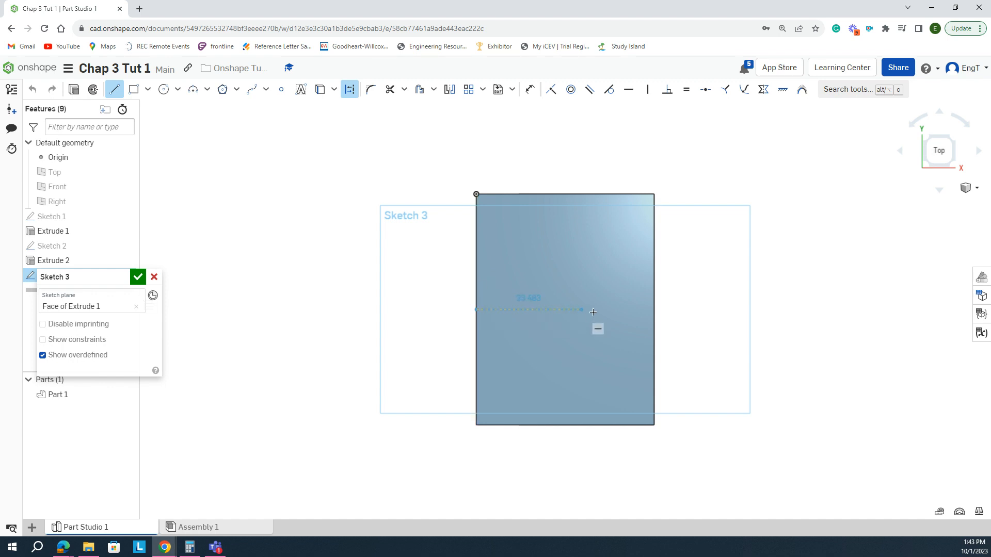
click(652, 309)
key(Escape)
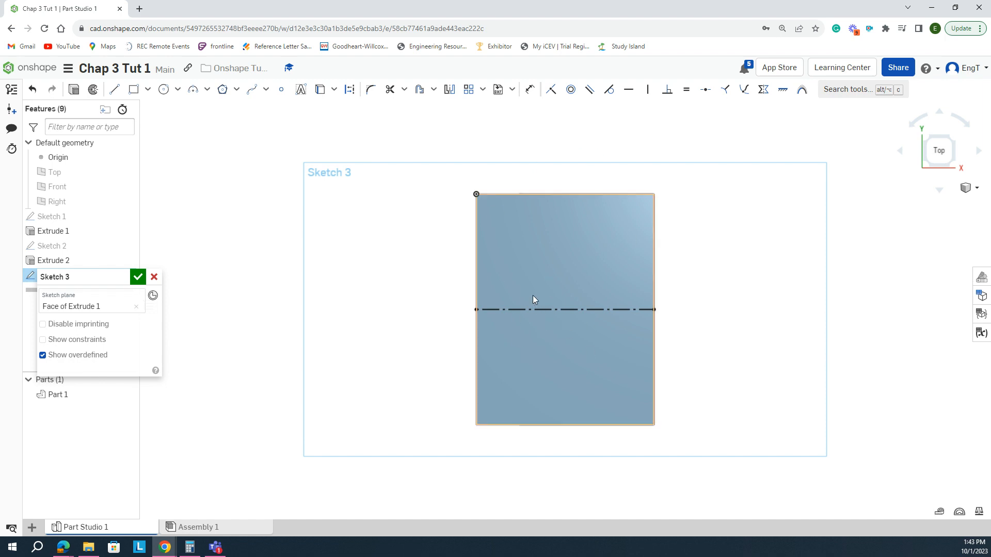
key(u)
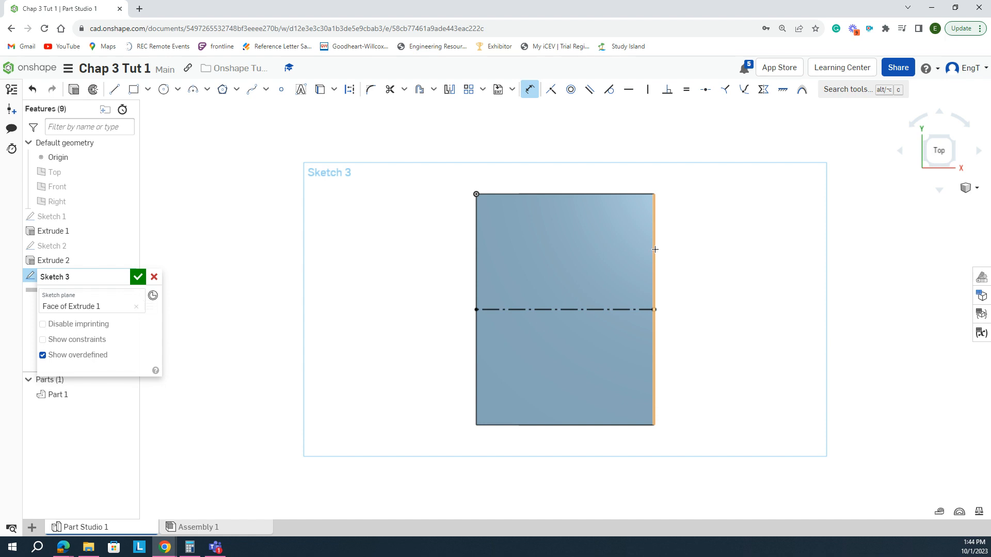
click(652, 252)
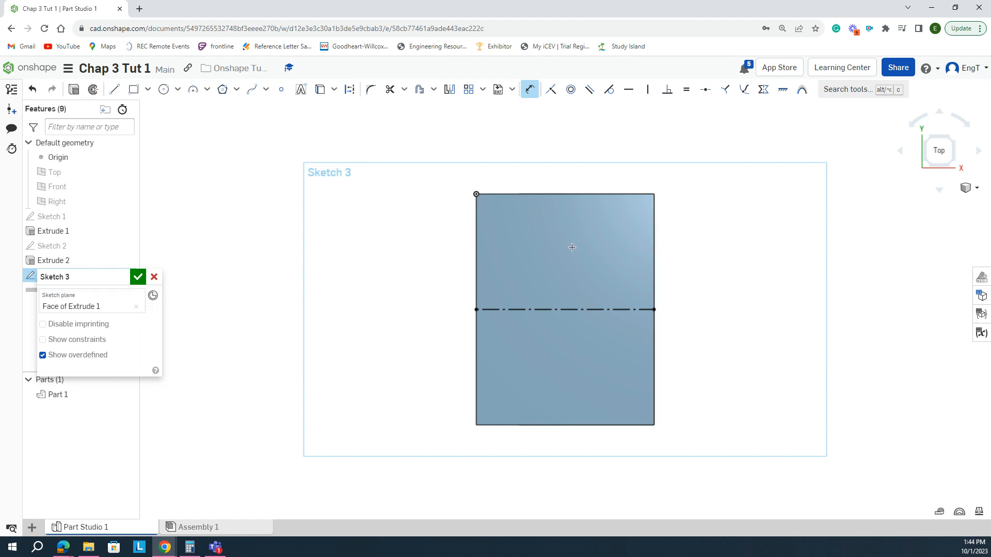
Sketch the upper half of a T-shaped profile from the face's right edge: about 13 mm left, 8 mm up, 16 mm left, then 21 mm down to the centreline
click(113, 91)
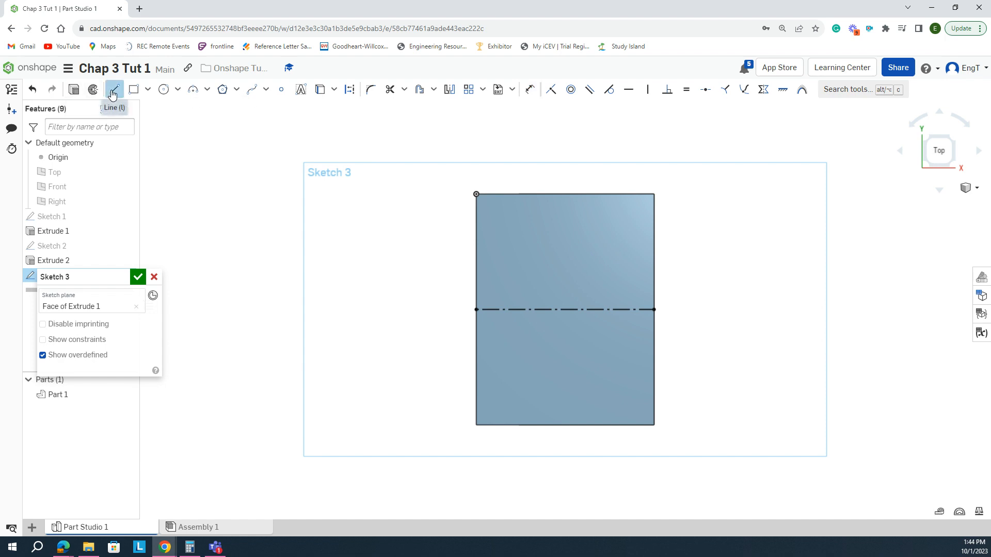
click(653, 264)
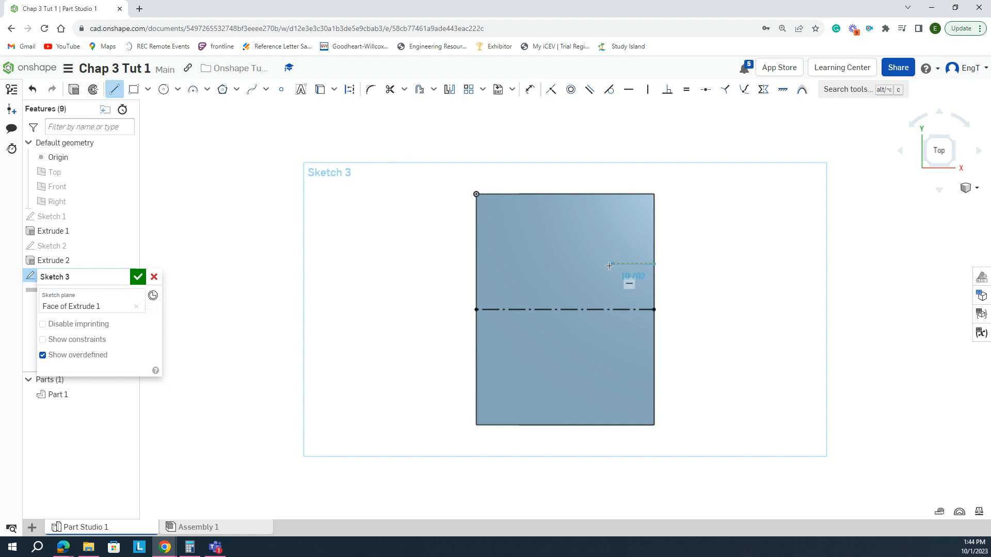
click(608, 264)
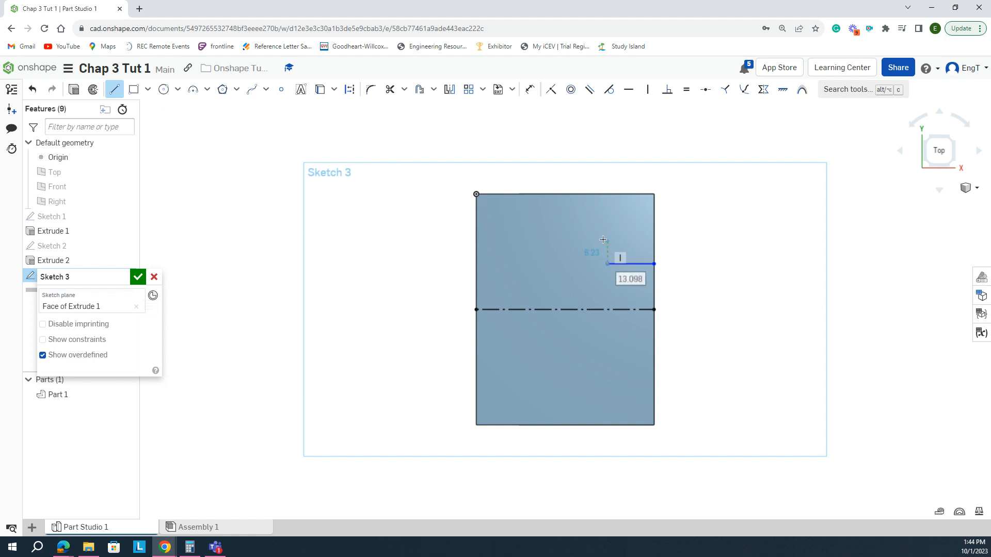
click(607, 235)
click(549, 235)
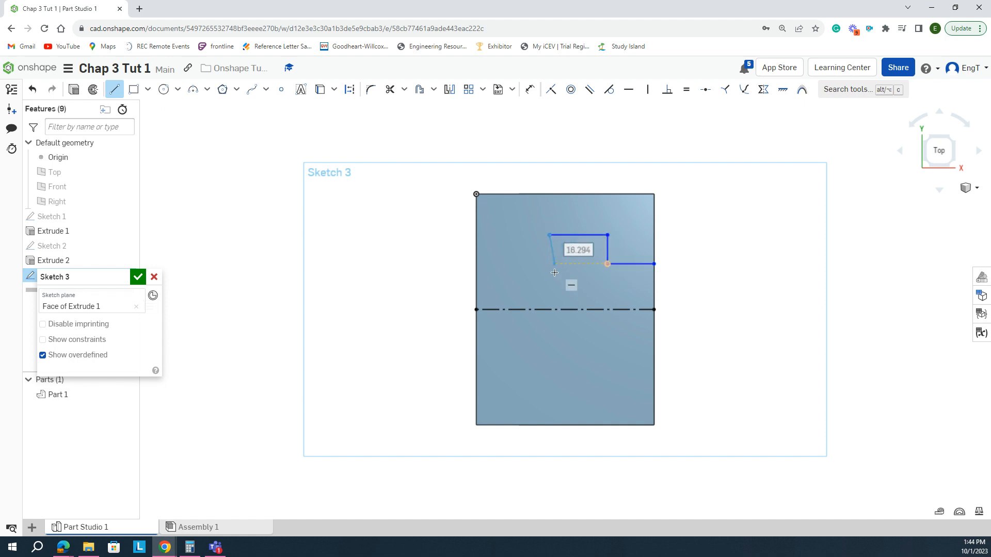
click(549, 308)
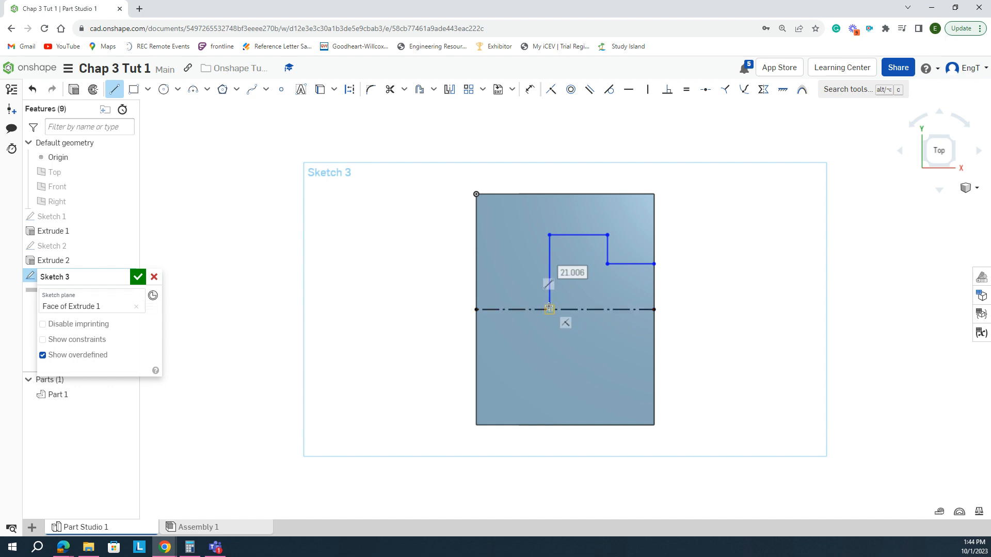
key(Escape)
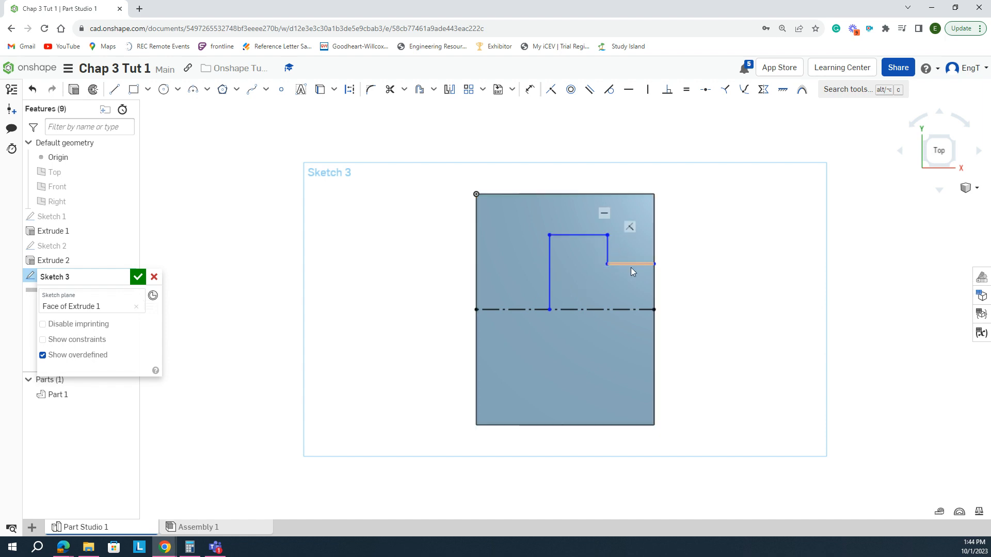
Mirror the four profile lines about the horizontal construction line to complete the T-shaped outline
click(449, 96)
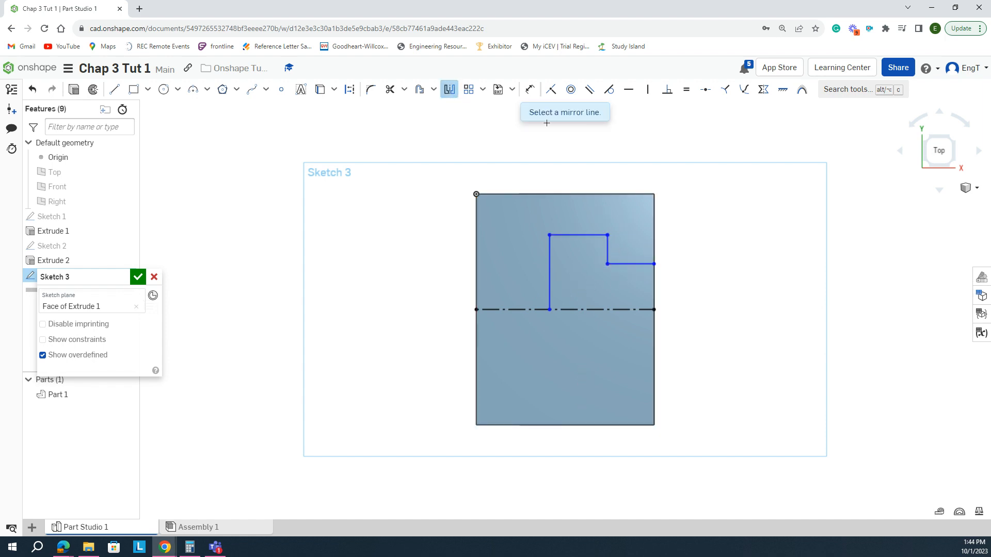
click(545, 310)
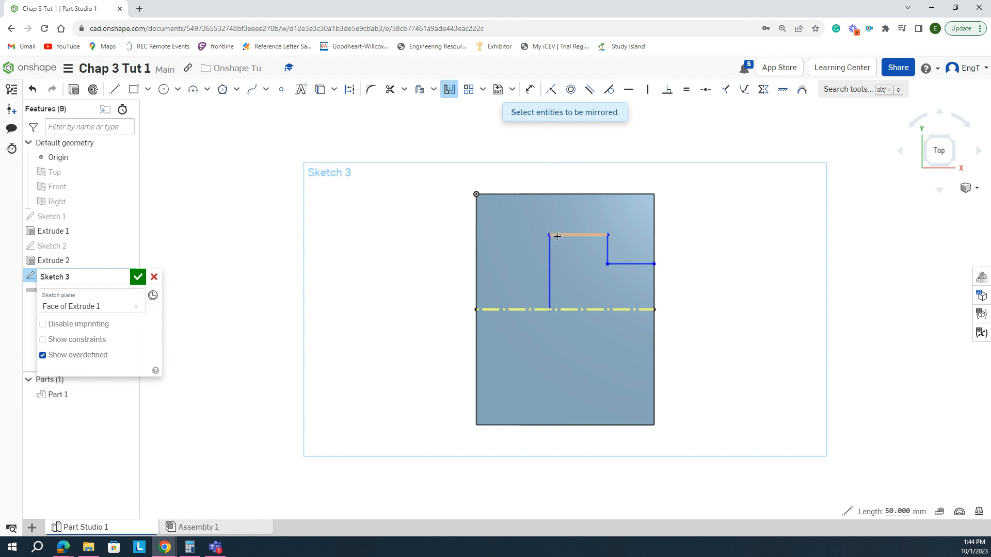
click(551, 263)
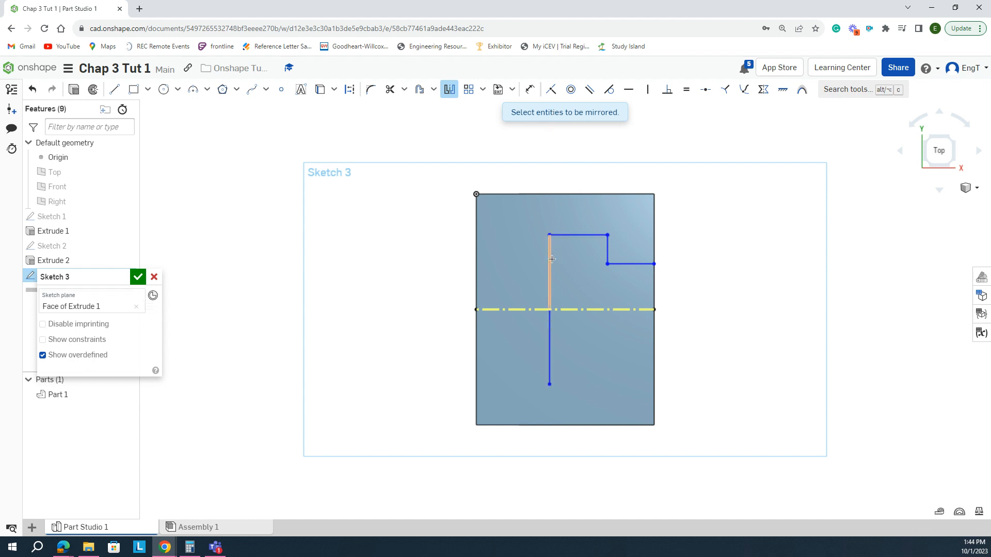
click(572, 236)
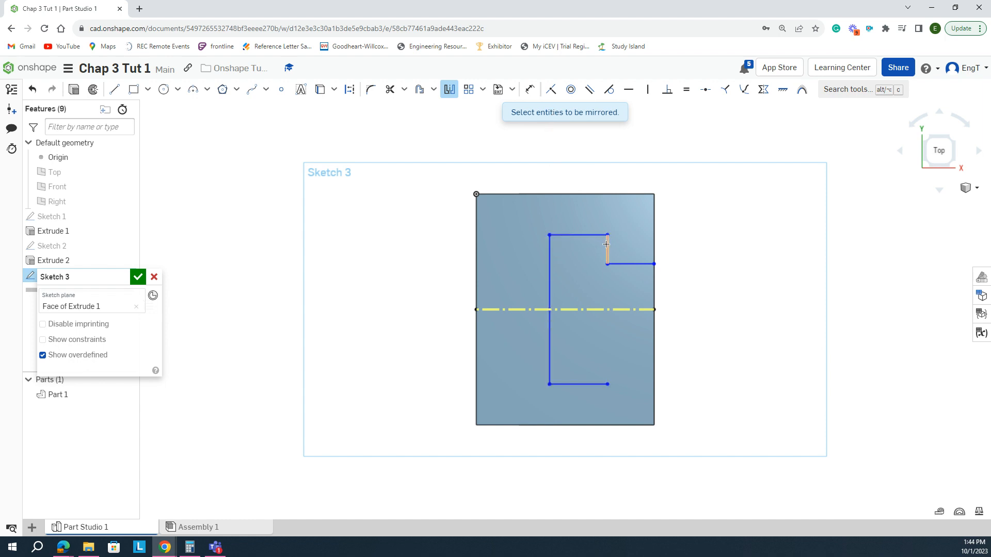
click(607, 251)
click(626, 264)
key(Escape)
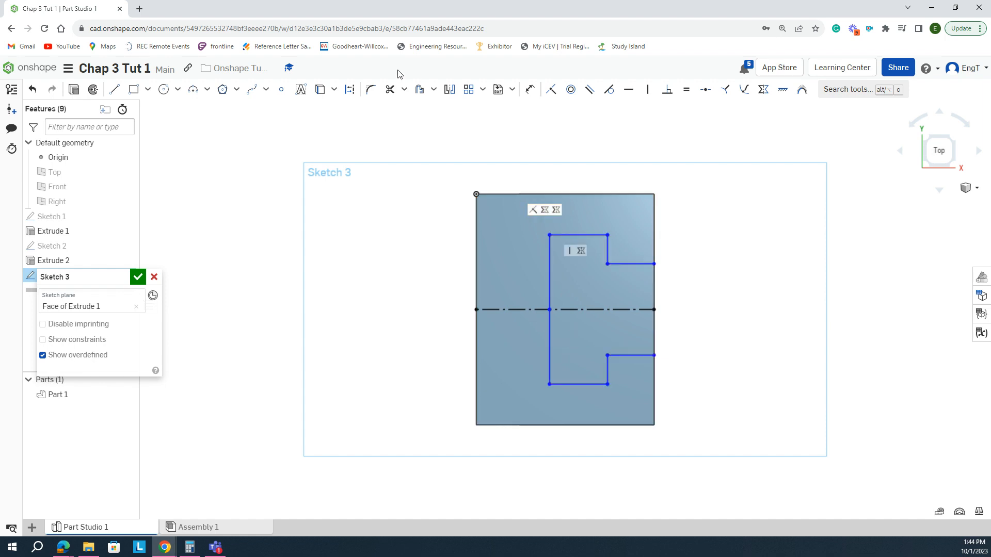
Dimension the overall height and the horizontal width of the T-profile's wide section, keeping both values as drawn
click(530, 90)
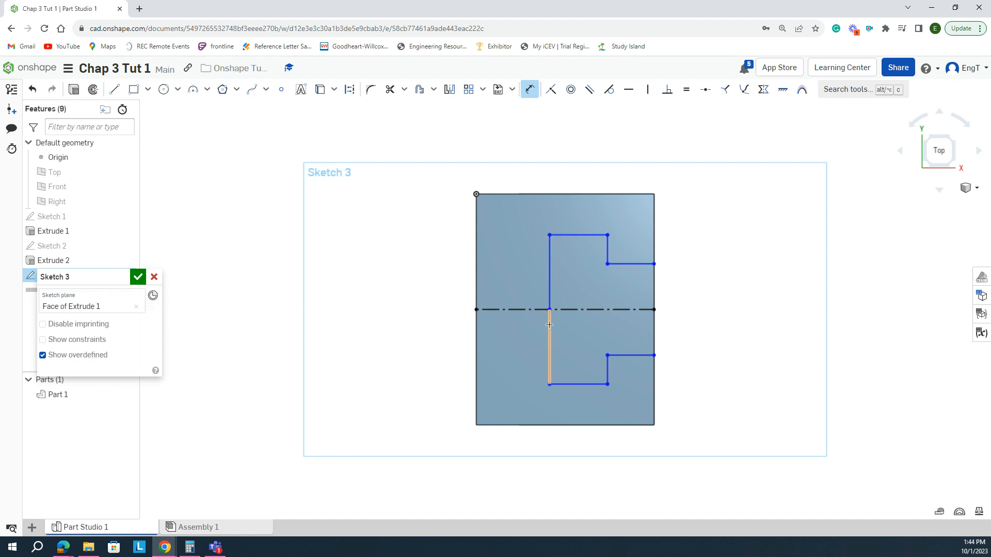
click(574, 235)
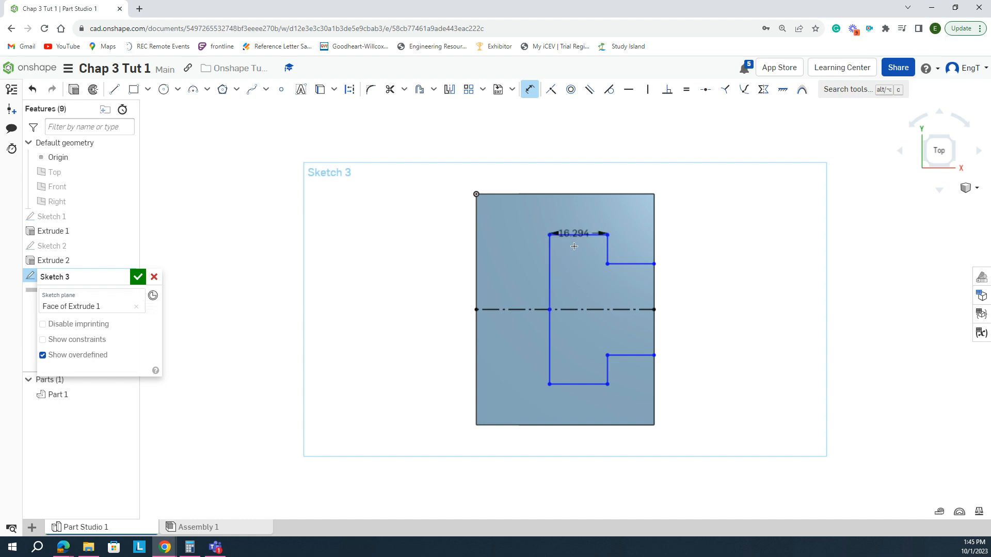
click(569, 383)
click(521, 332)
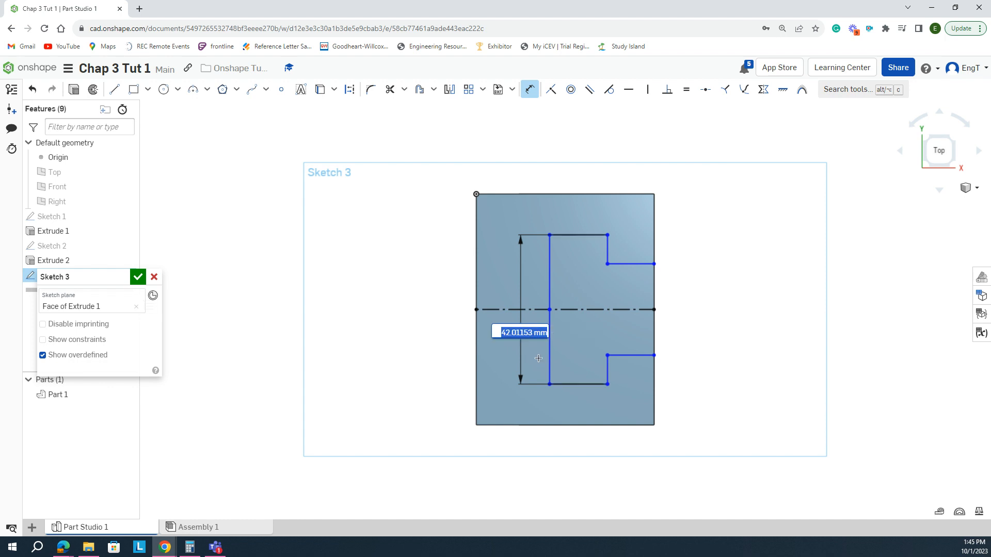
click(581, 235)
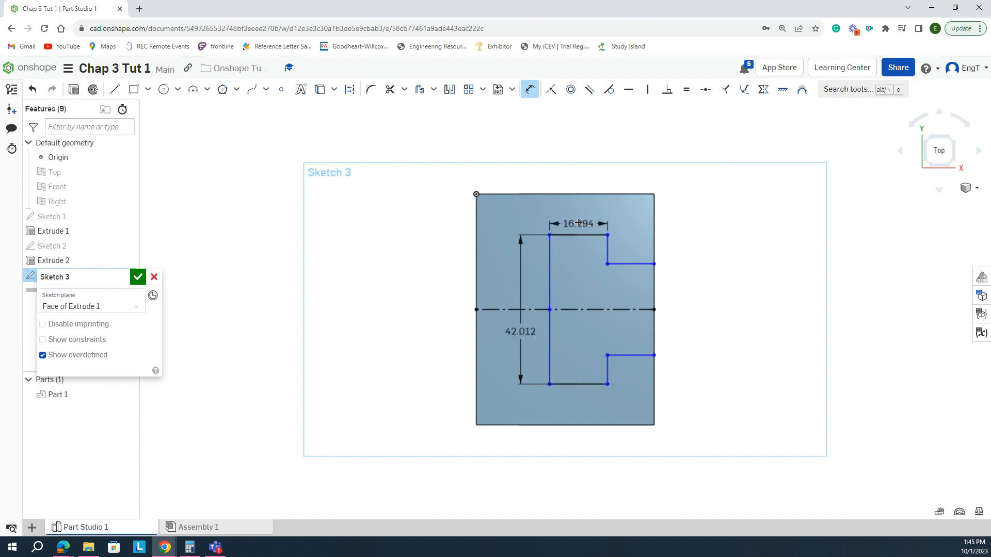
click(578, 217)
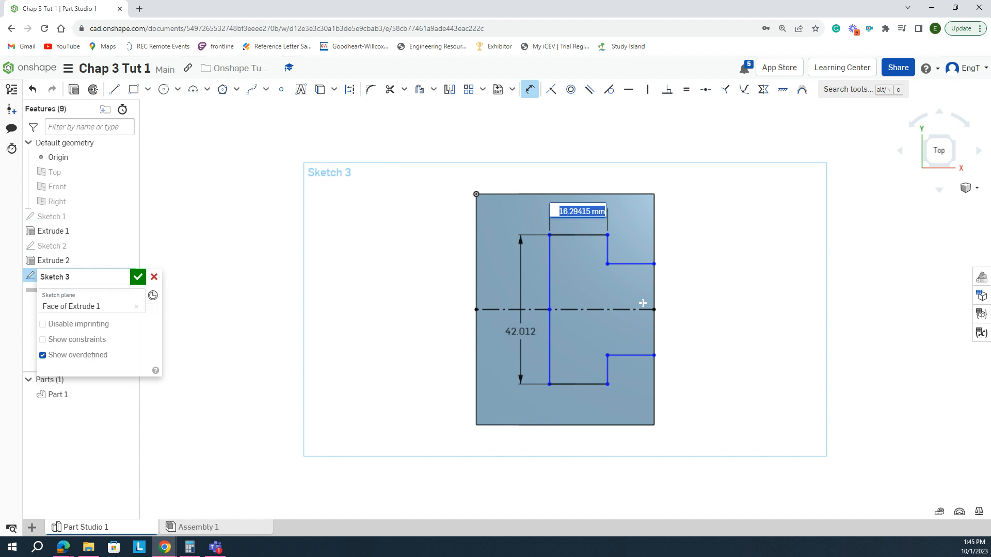
Dimension the length of the T-profile's lower neck line and the opening between its two neck lines, keeping the drawn values
click(626, 356)
click(630, 402)
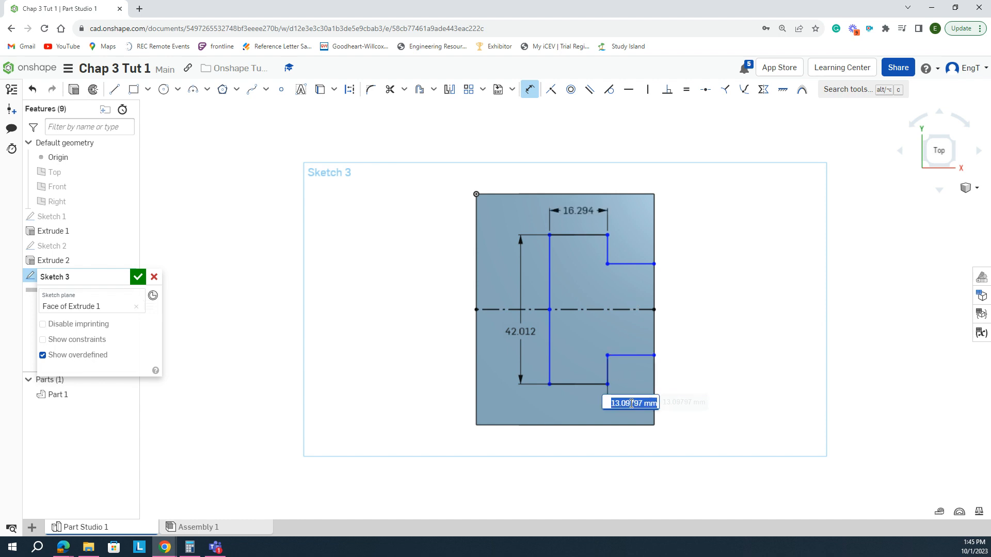
click(624, 356)
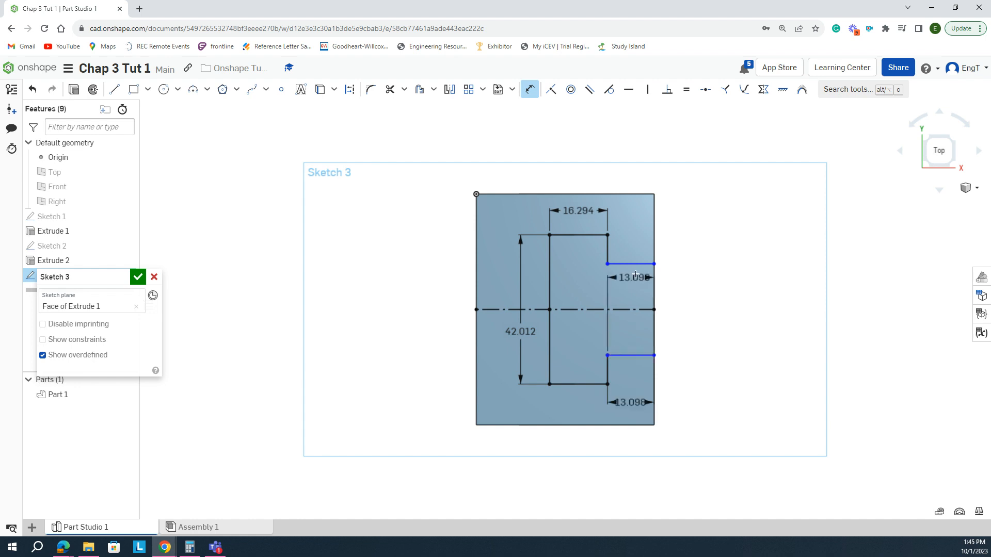
click(630, 264)
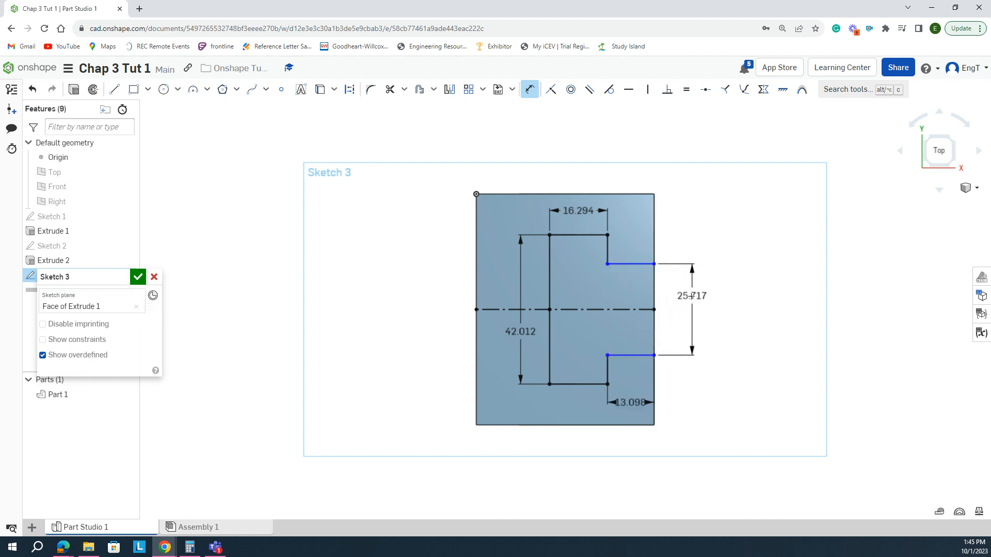
click(691, 297)
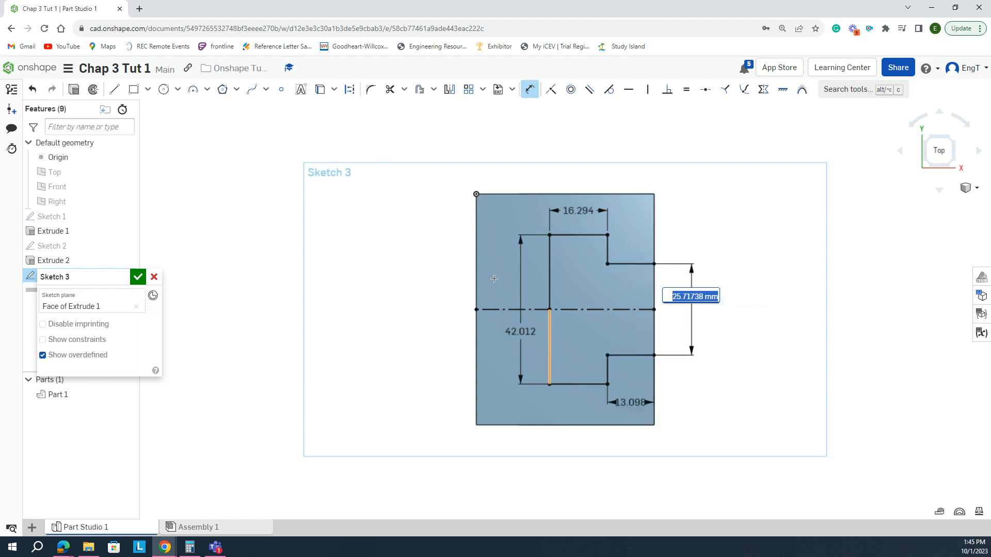
Set the T-profile's wide section to 40 mm high and 20 mm wide
double_click(521, 332)
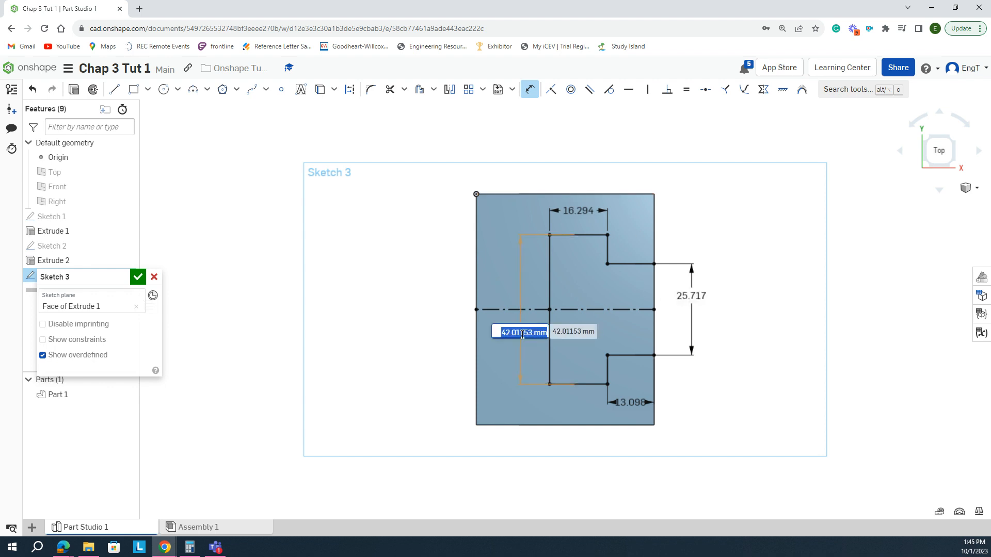
text(40)
key(Return)
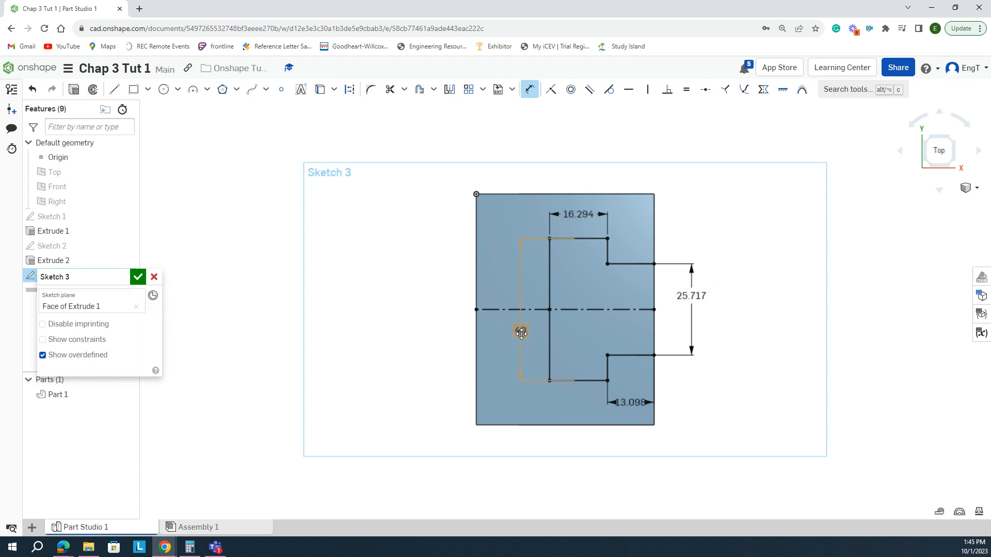
double_click(586, 213)
text(20)
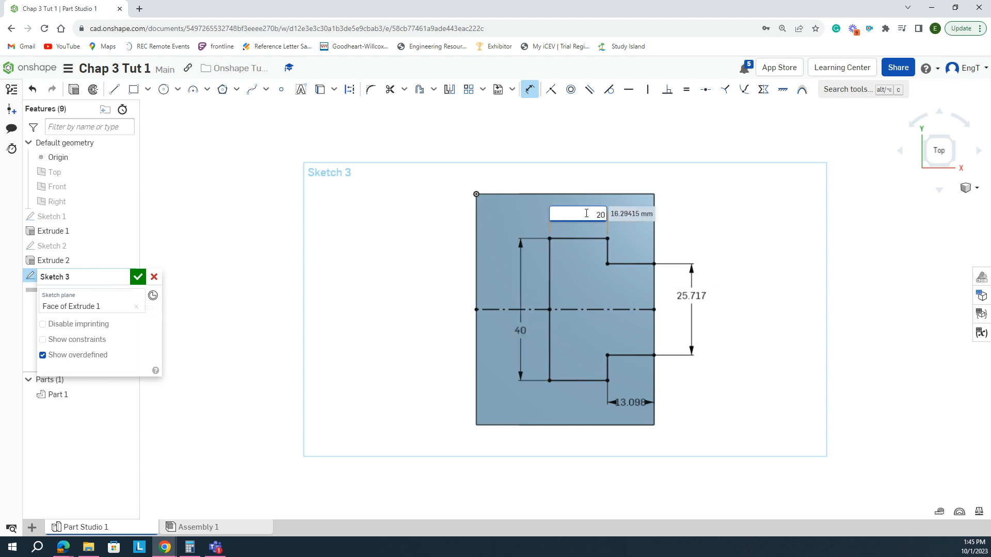
key(Return)
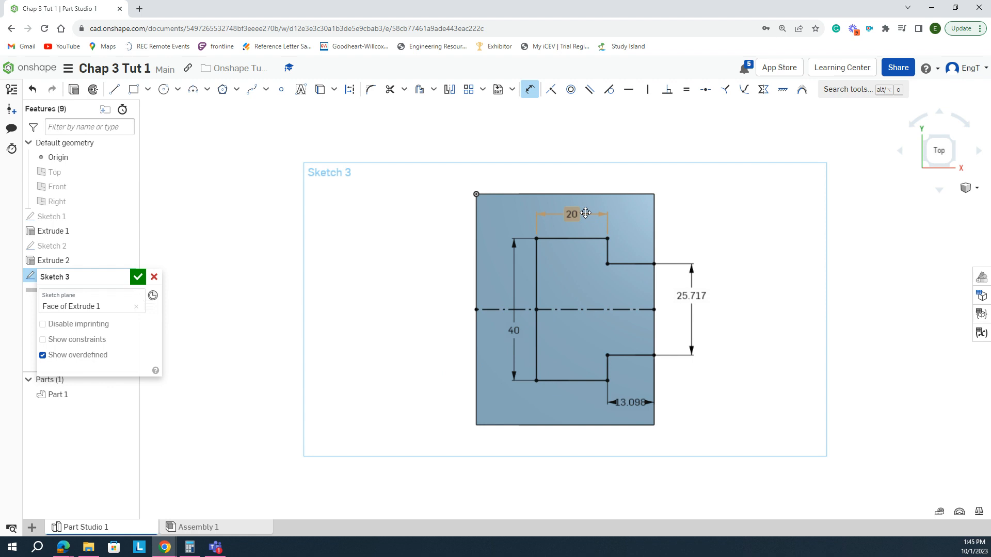
Set the T-profile's neck opening to 25 mm and the neck length to 8 mm
double_click(691, 296)
text(25)
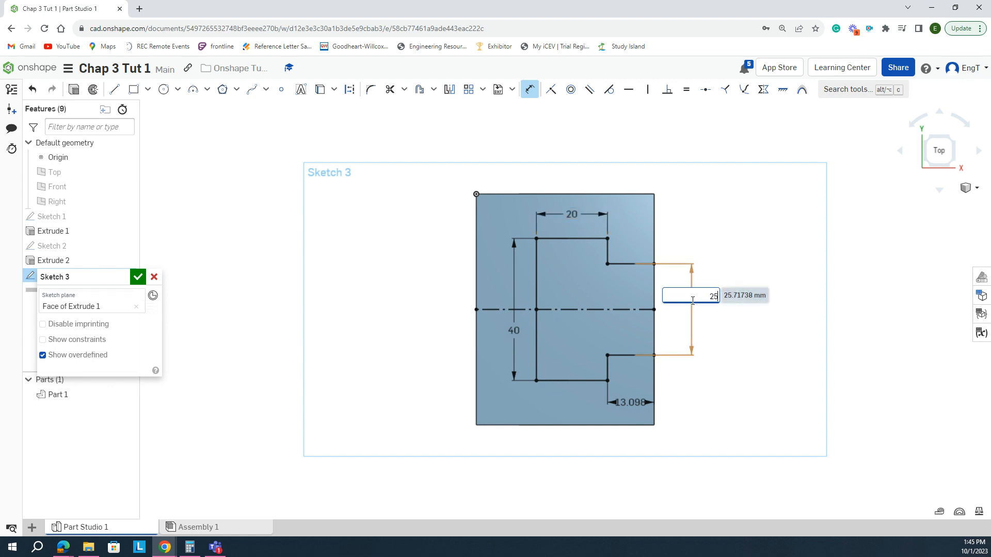
key(Return)
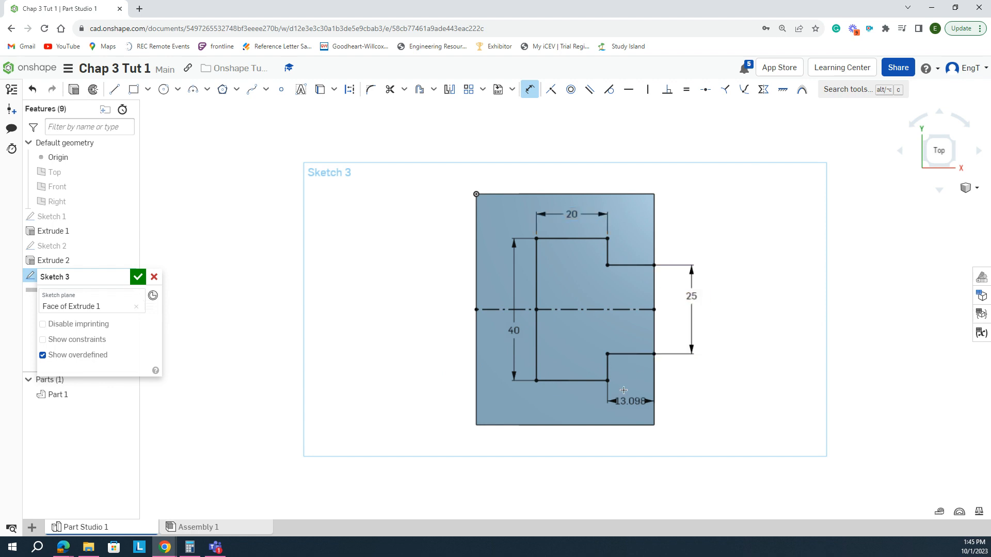
double_click(633, 401)
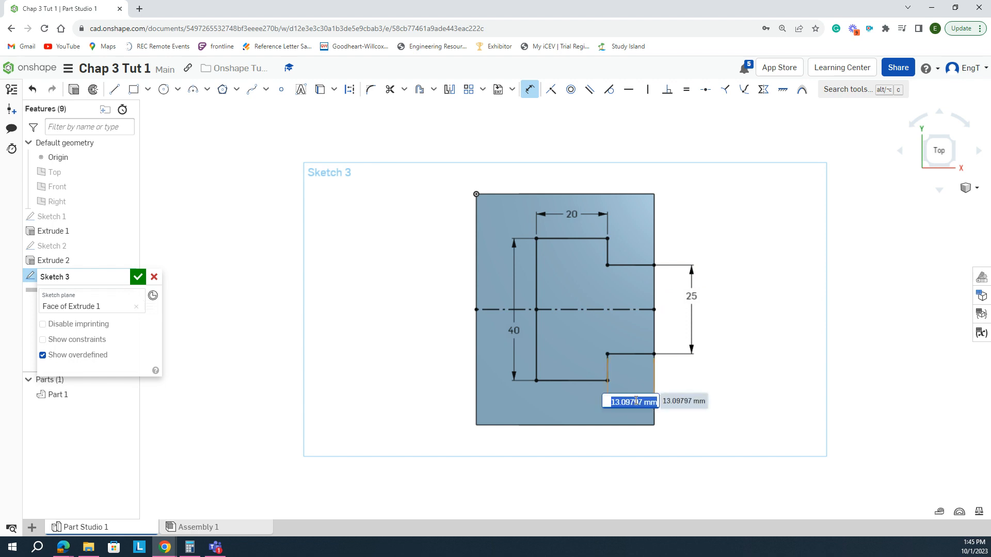
text(8)
key(Return)
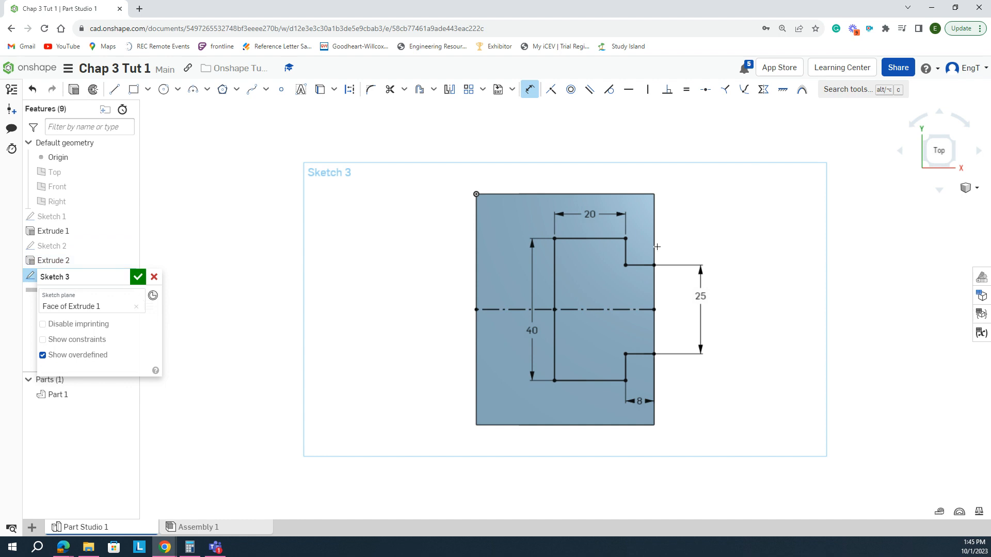
Finish the T-profile sketch and view the block isometrically
click(138, 278)
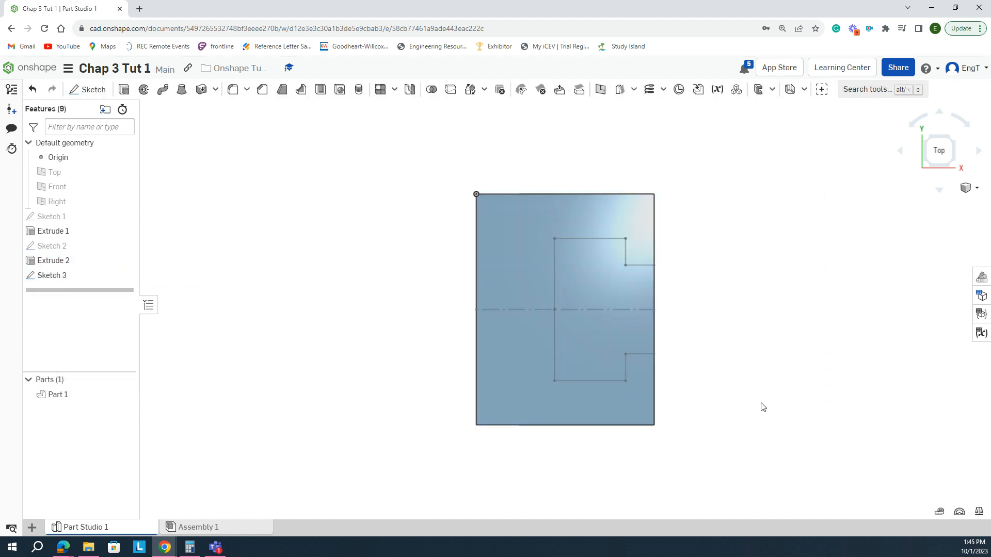
right_click(341, 227)
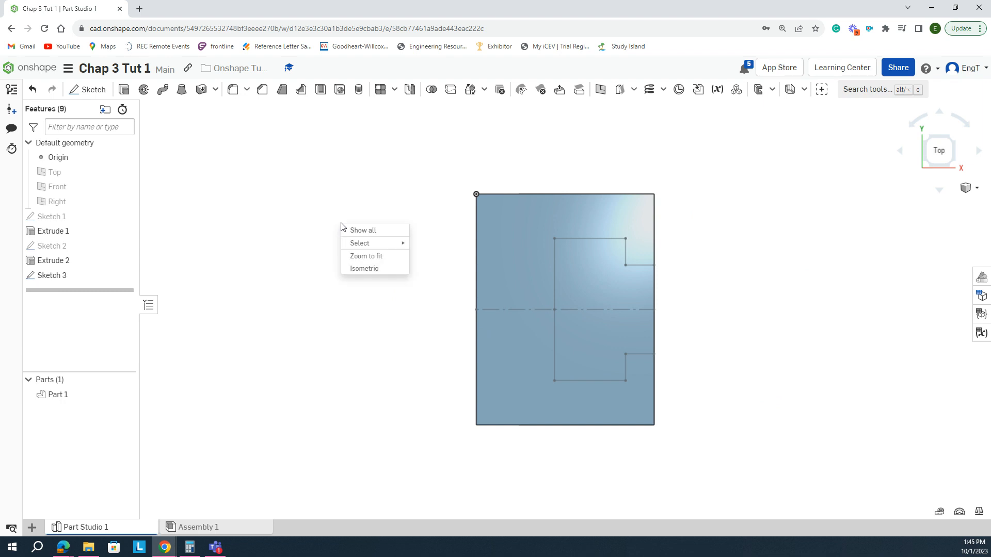
click(360, 274)
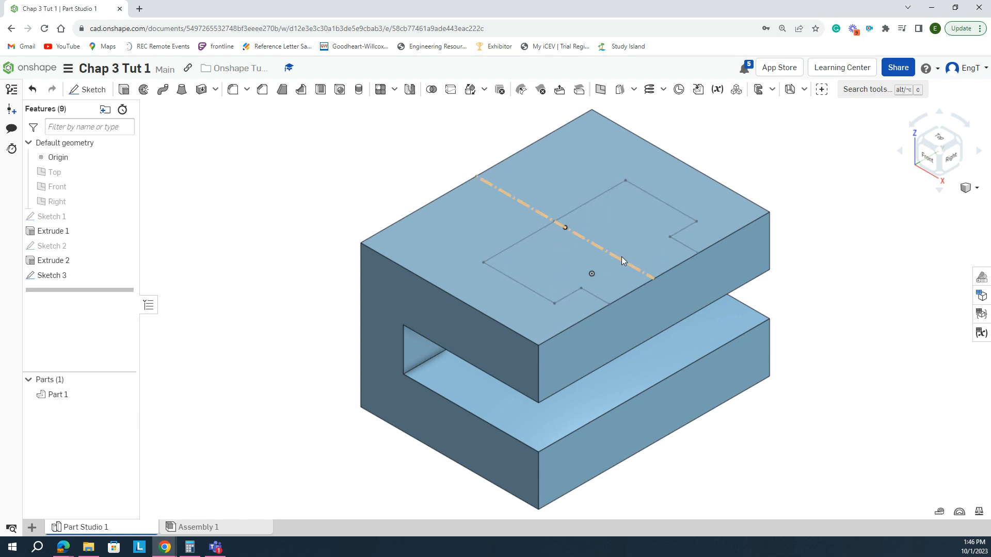
Try cutting the T-profile from the top face with a Remove extrude set to Up to next, and undo it
click(125, 91)
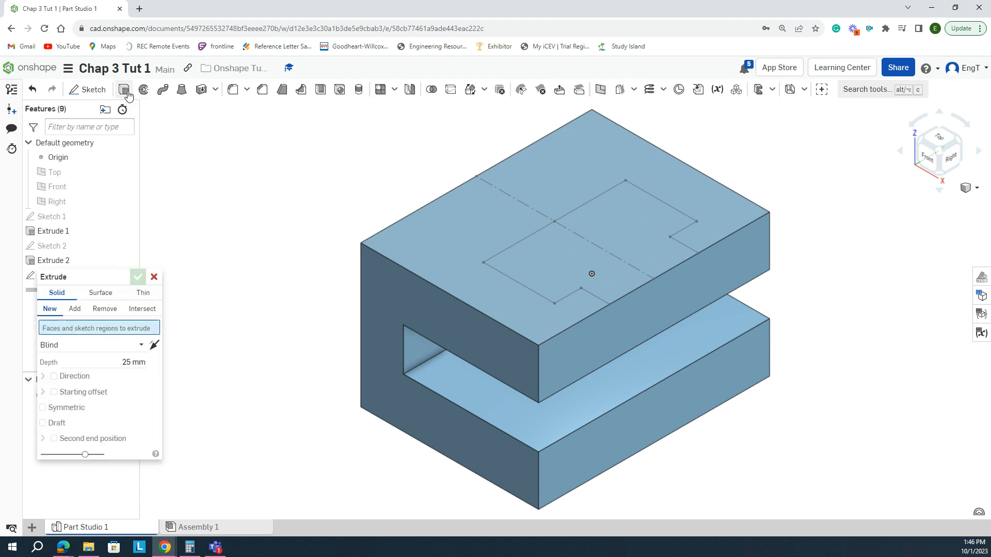
click(577, 255)
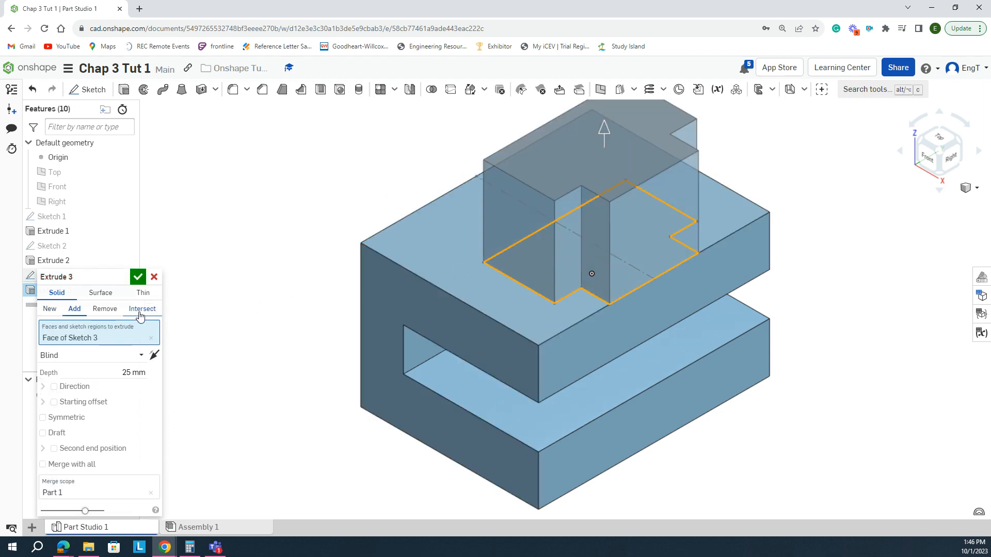
click(106, 310)
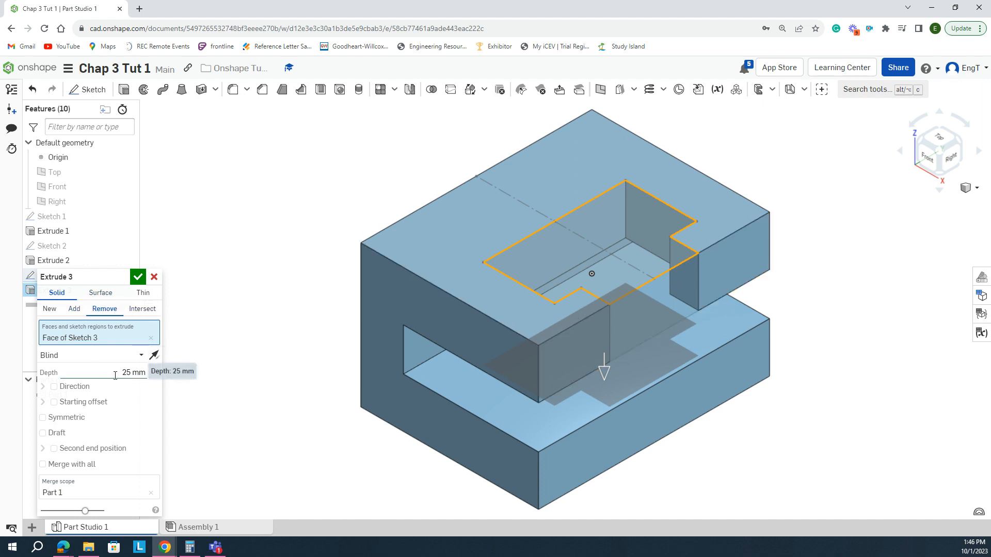
click(137, 360)
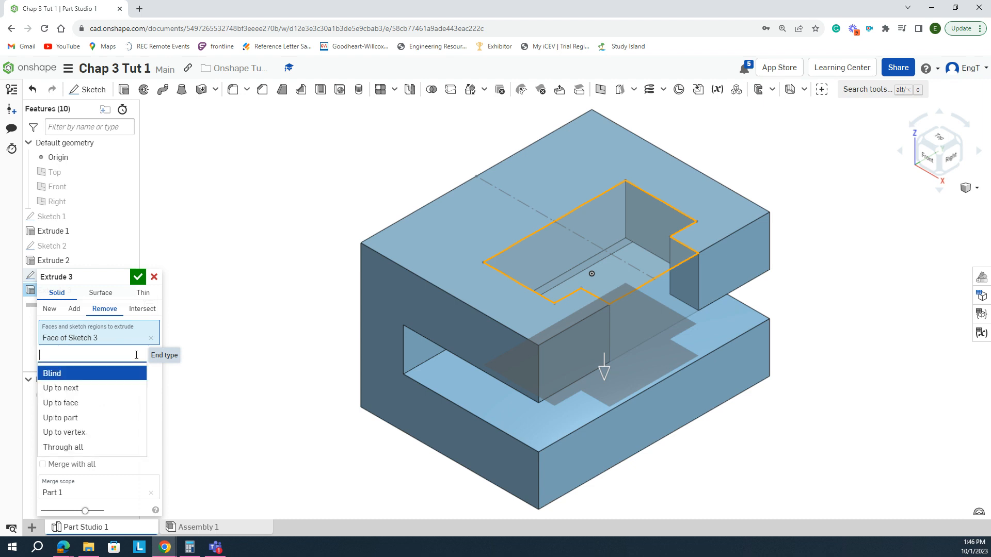
click(100, 388)
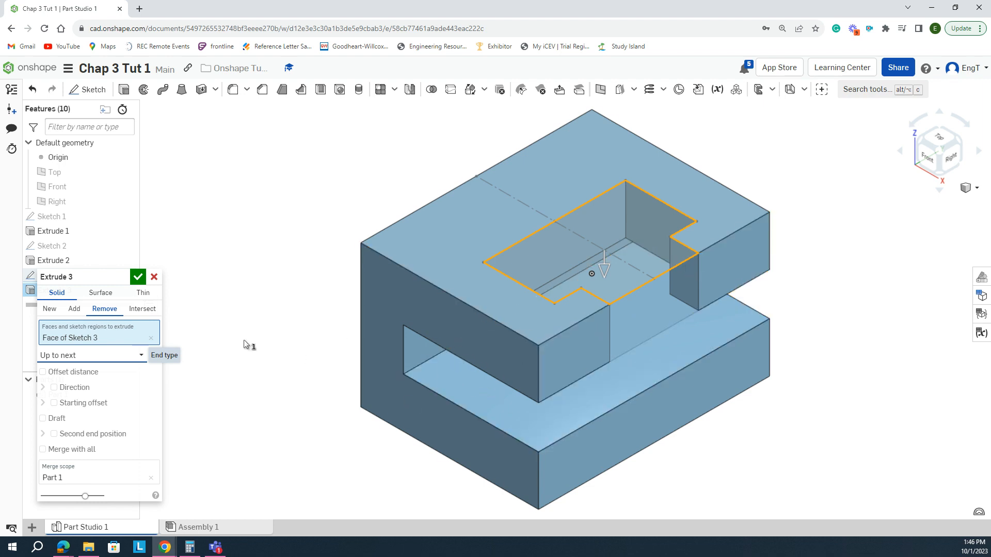
click(139, 278)
key(ctrl+z)
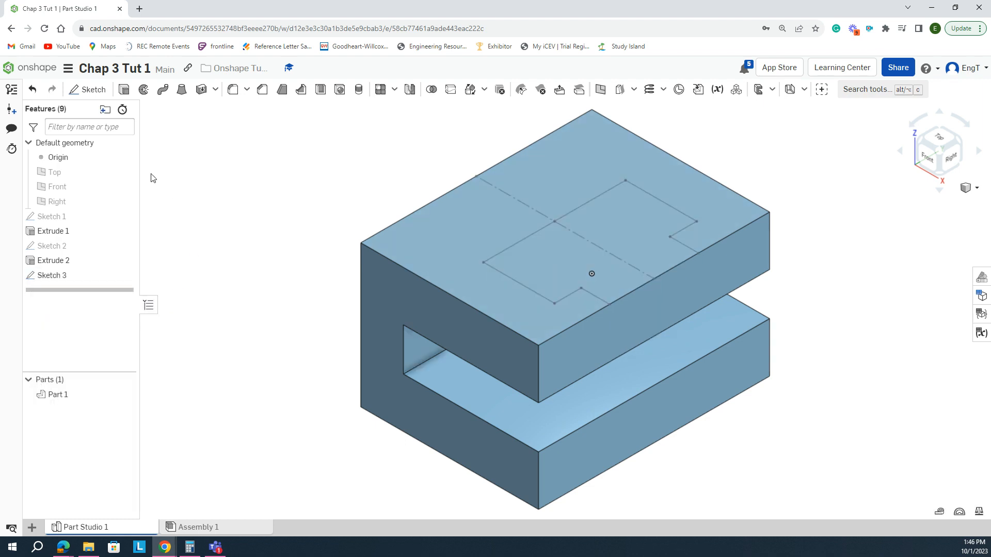
Cut the T-profile region from the block's top face with a Remove extrude ending Up to next
click(125, 90)
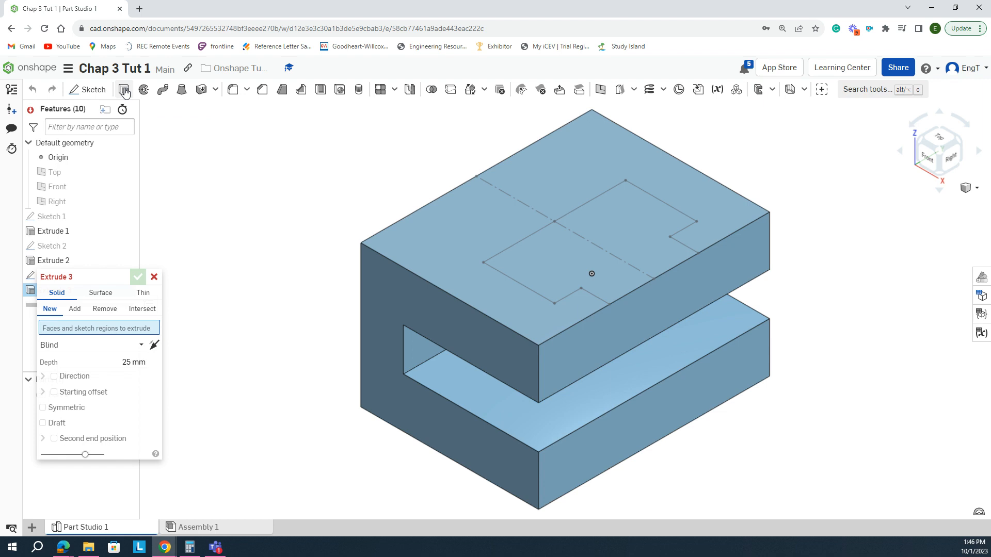
click(104, 309)
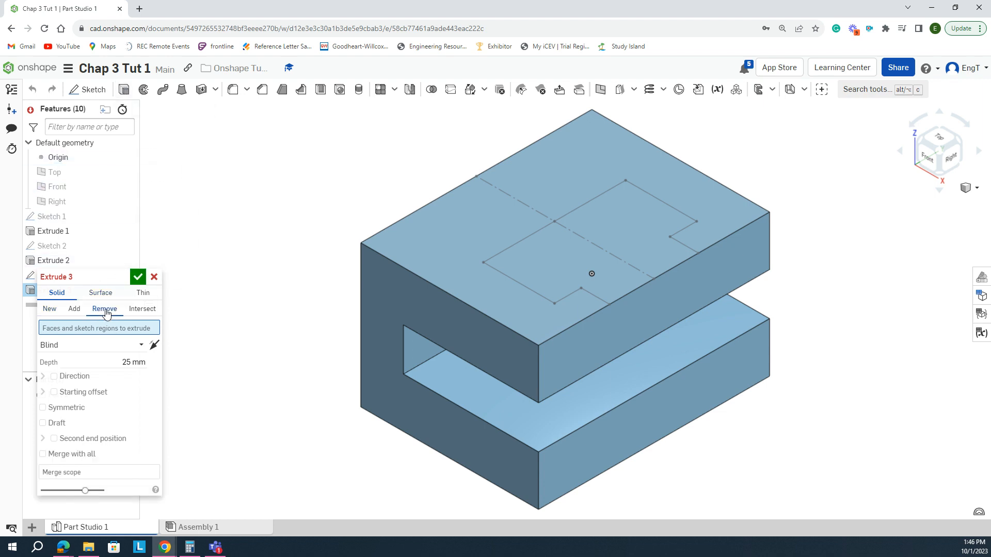
click(585, 245)
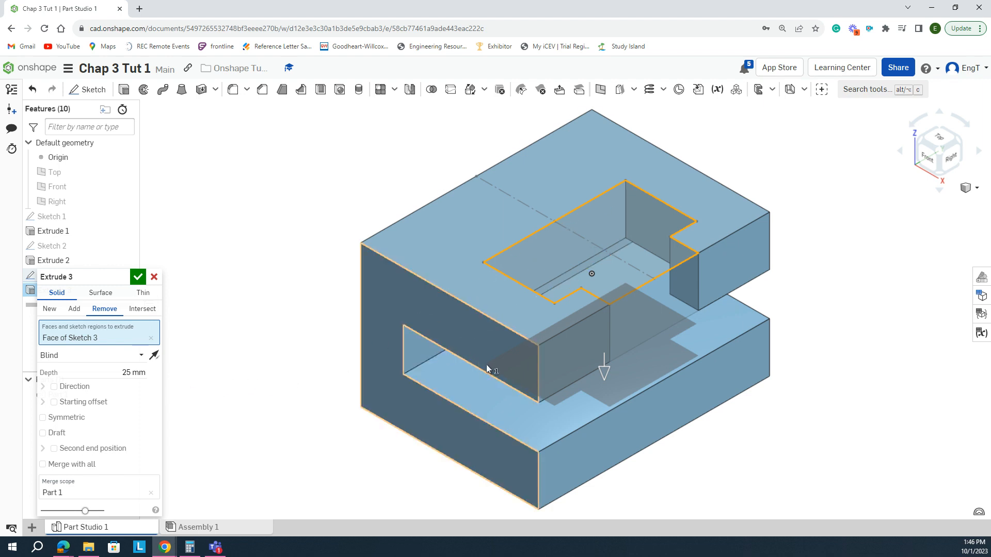
click(133, 356)
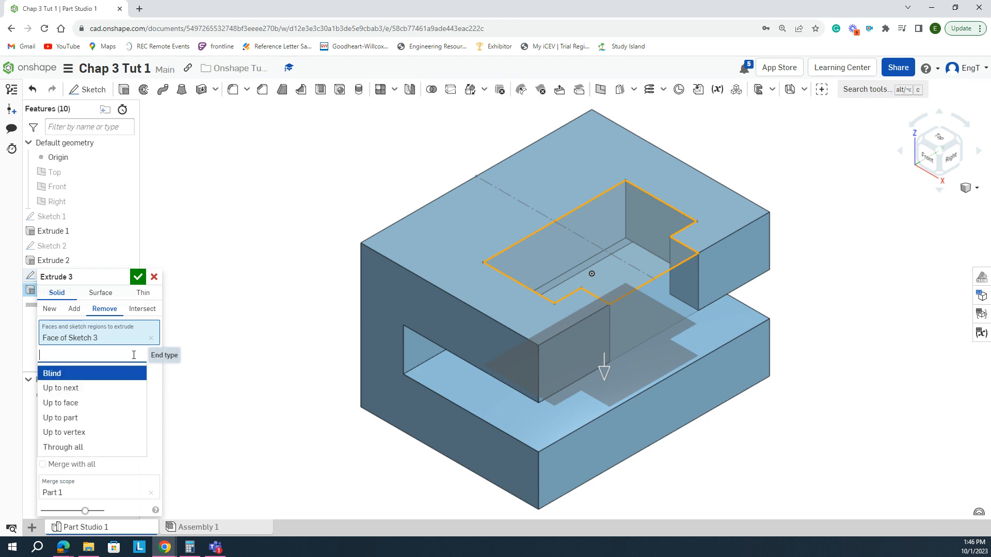
click(87, 390)
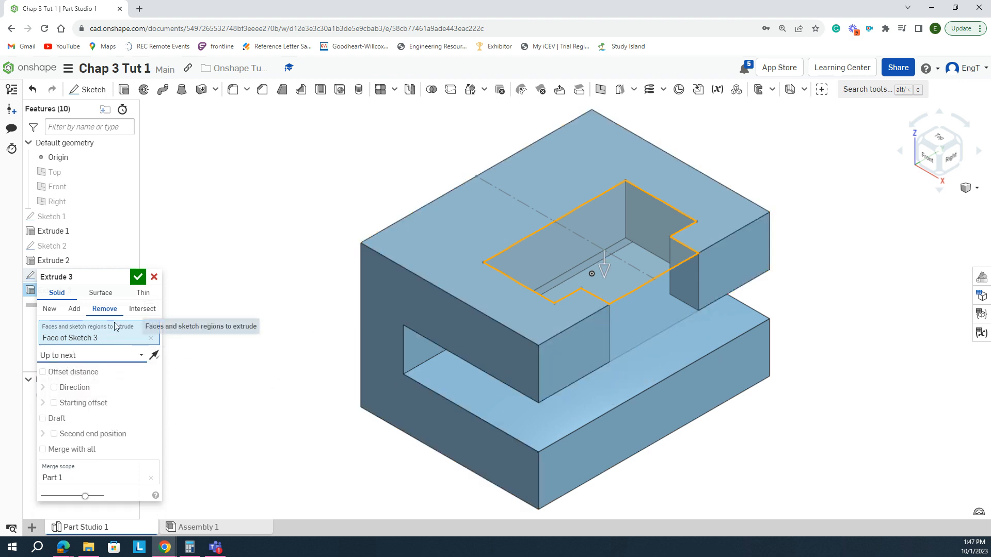
click(138, 277)
Start a new sketch on the Top plane, showing the plane only to select it, and view the sketch face-on
right_drag(237, 299, 258, 293)
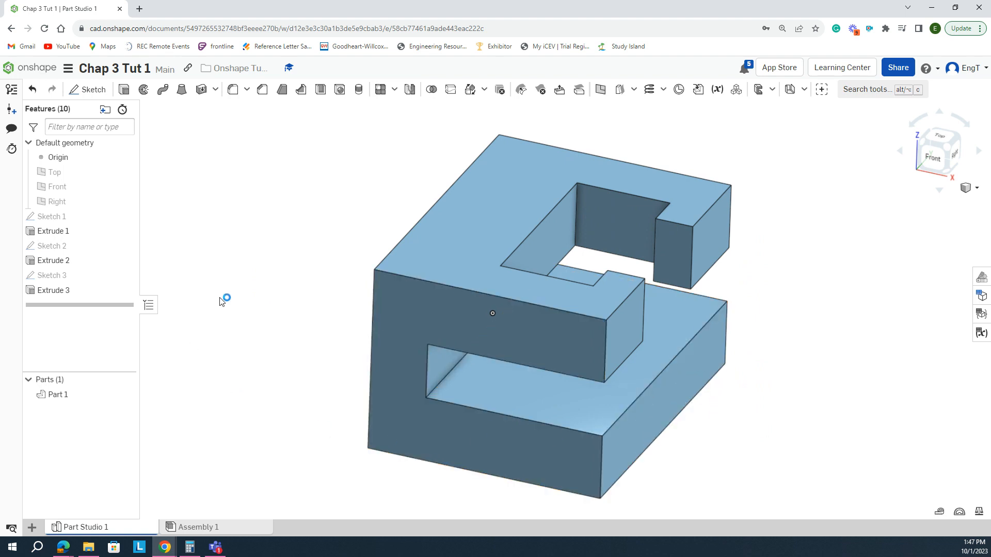
scroll(227, 299, down, 3)
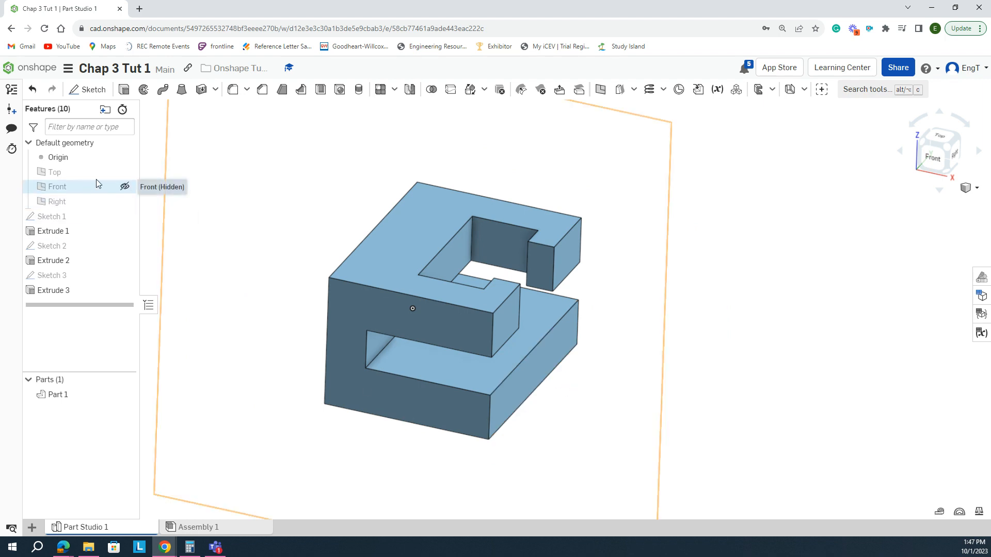
click(125, 172)
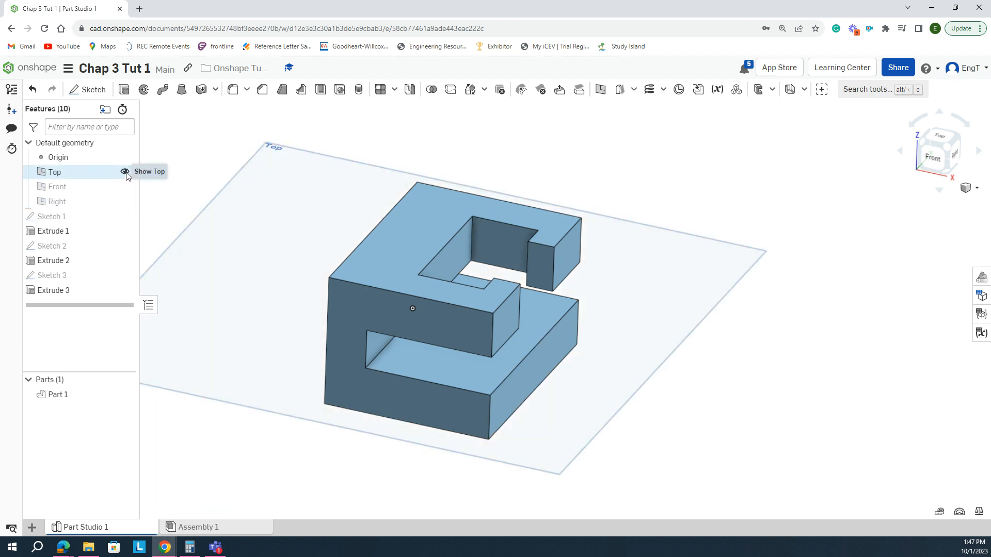
click(87, 89)
click(623, 280)
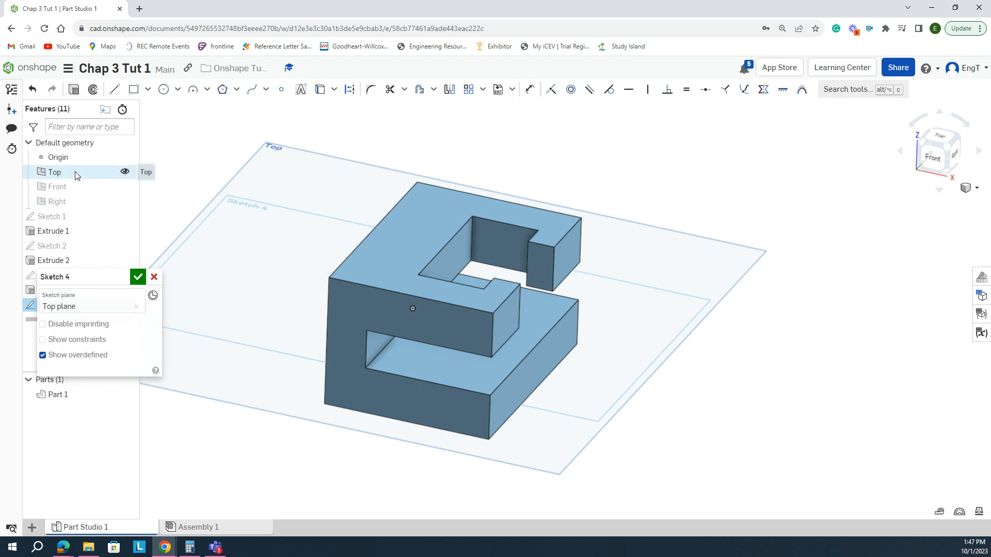
click(125, 171)
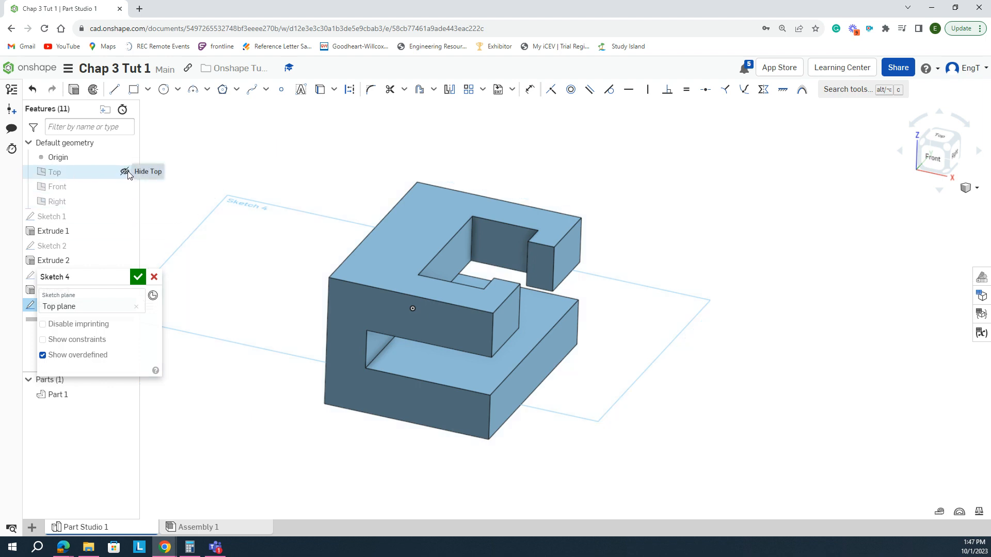
mouse_move(665, 465)
right_down()
mouse_move(664, 403)
mouse_move(674, 452)
right_up()
key(n)
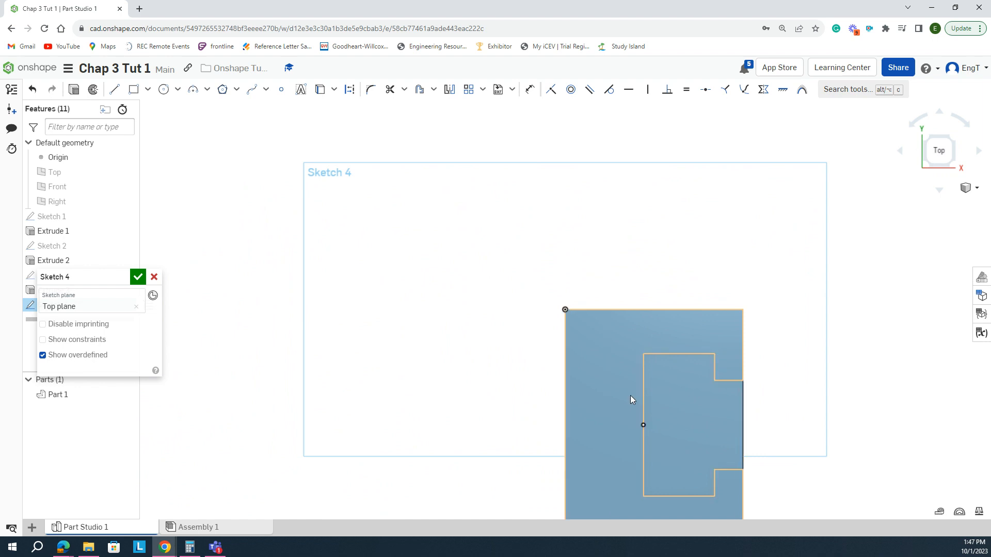
mouse_move(634, 396)
middle_down()
mouse_move(507, 372)
mouse_move(380, 287)
mouse_move(360, 286)
middle_up()
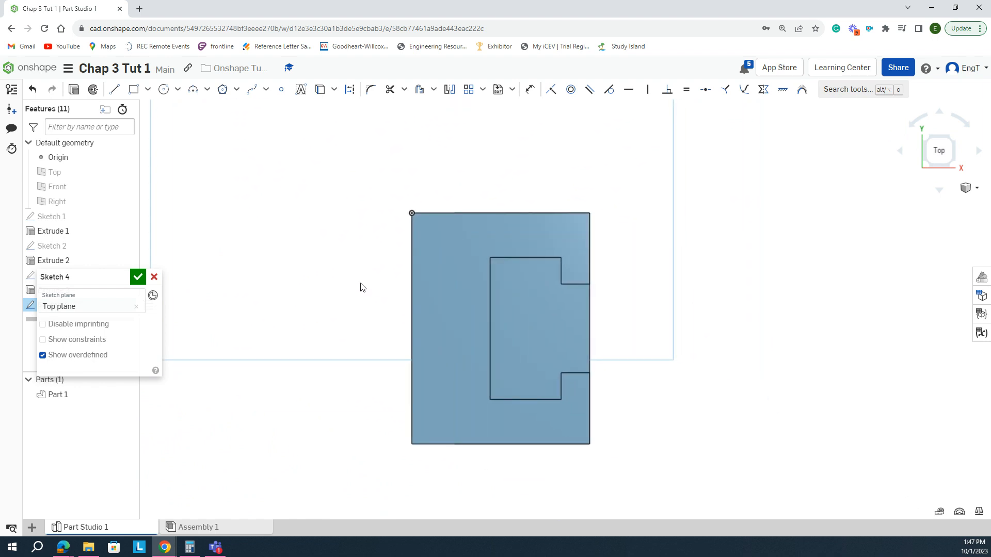
Sketch a corner rectangle about 9.4 mm wide and 21.7 mm high, clear of the block's right edge near its upper corner
click(134, 90)
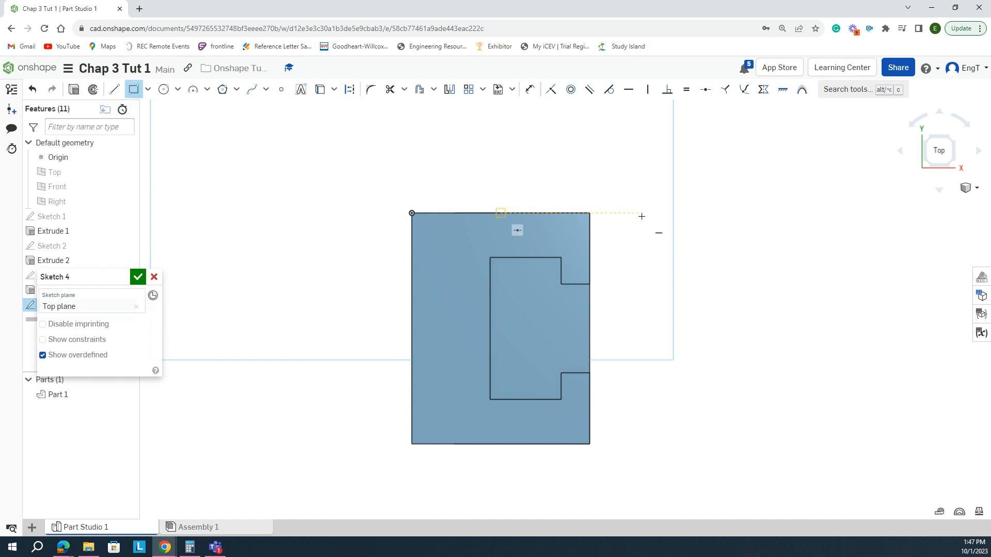
click(659, 282)
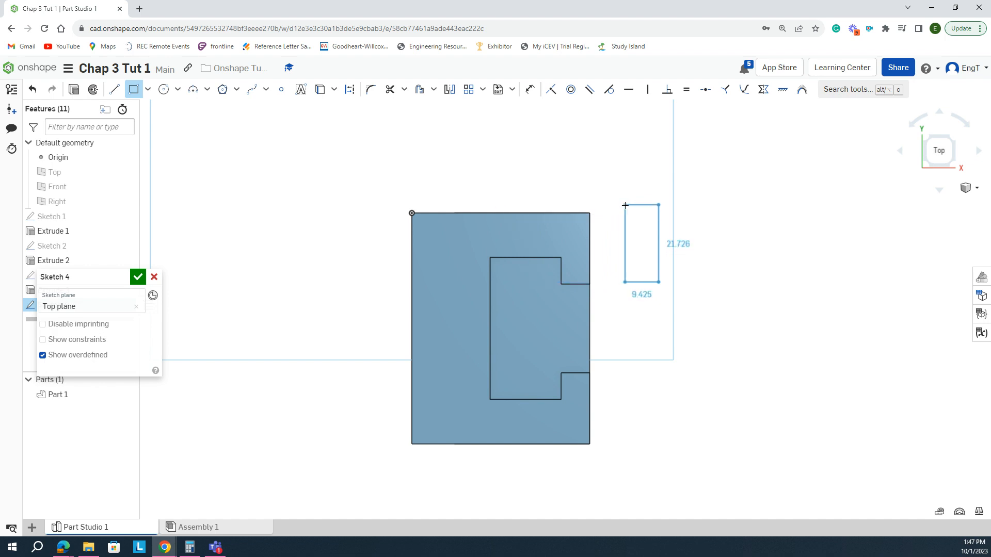
click(625, 206)
key(Escape)
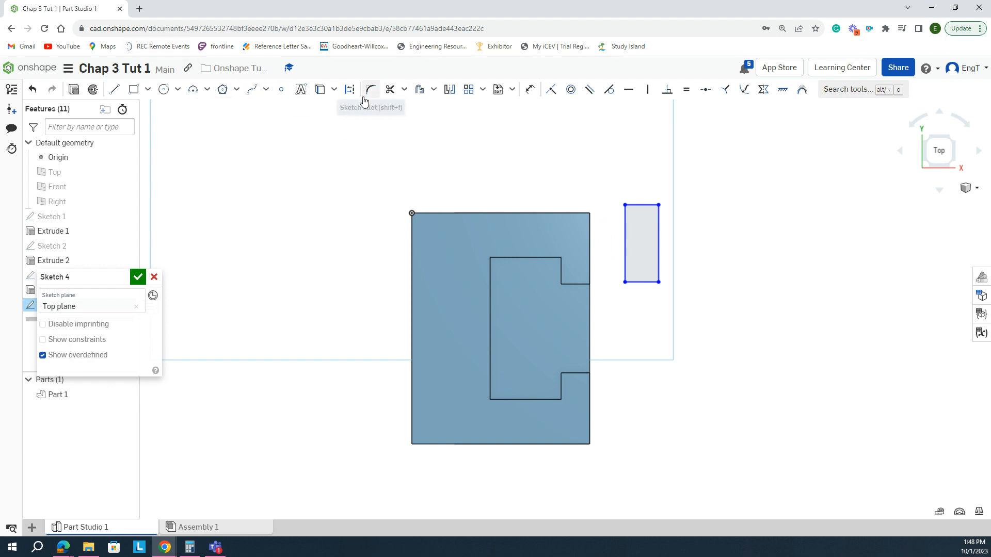
Dimension the rectangle to 12 mm wide and 25 mm high
click(529, 89)
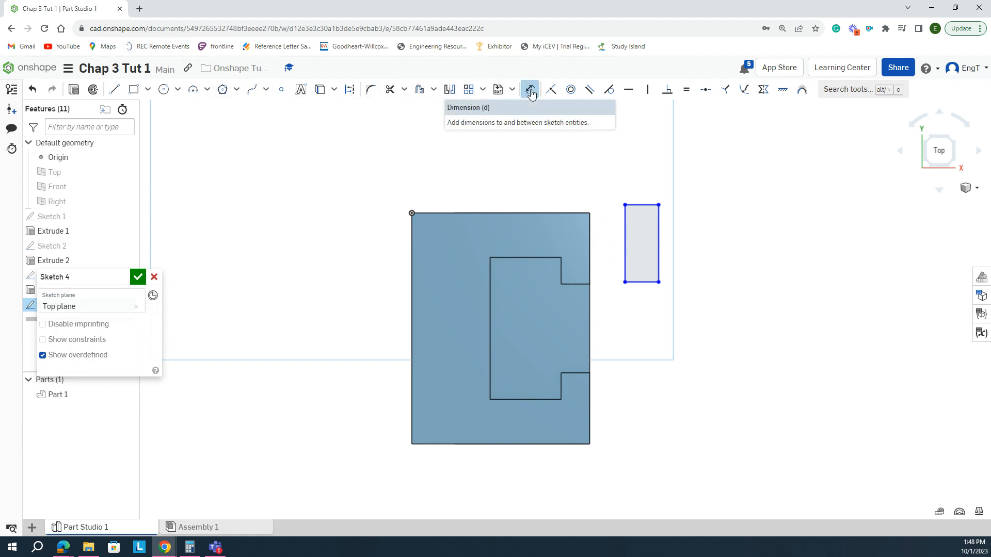
click(633, 282)
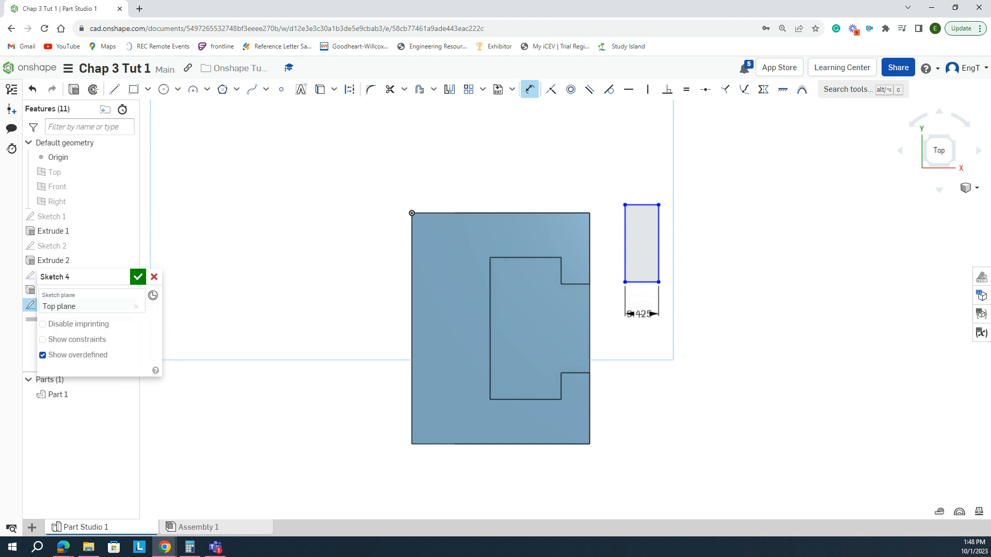
click(641, 317)
text(12)
key(Return)
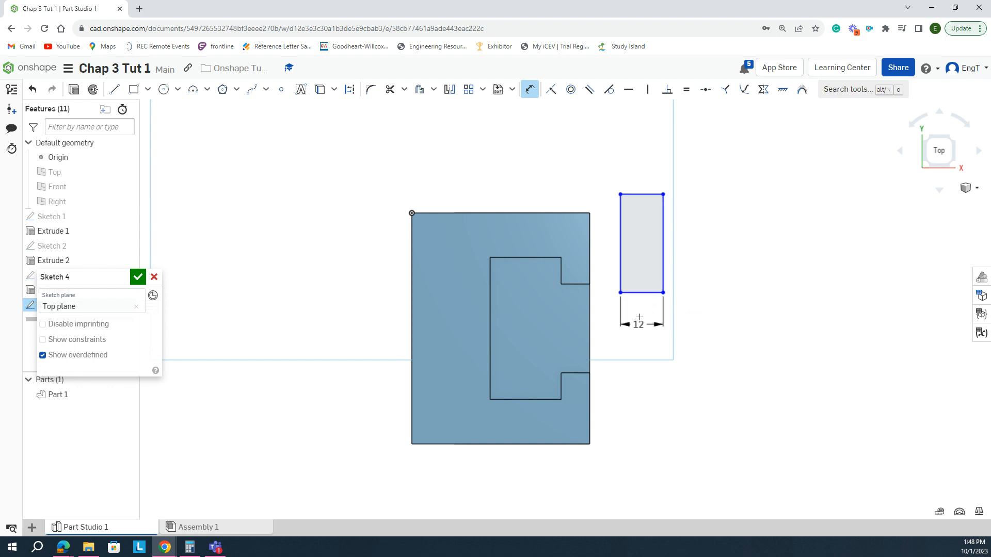
click(663, 258)
click(692, 237)
text(25)
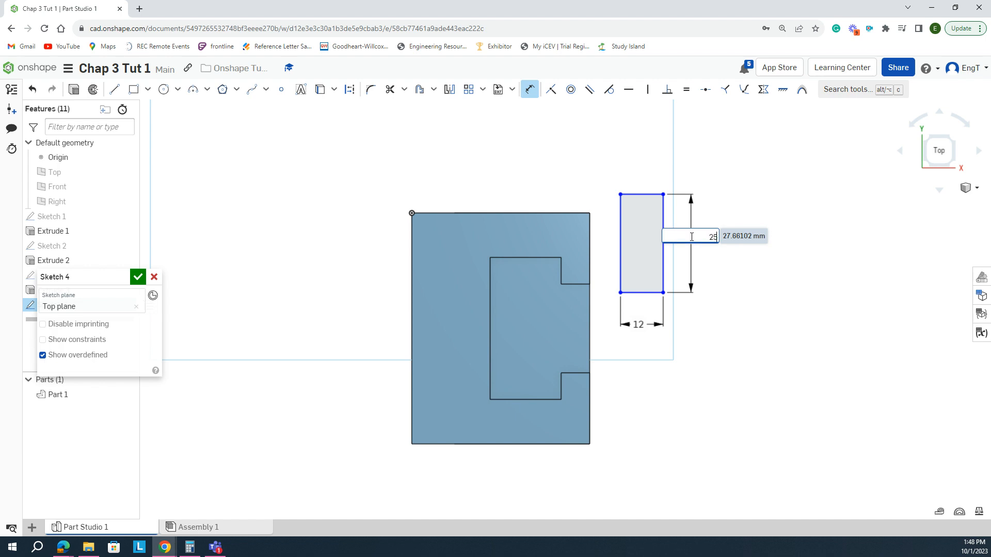
key(Return)
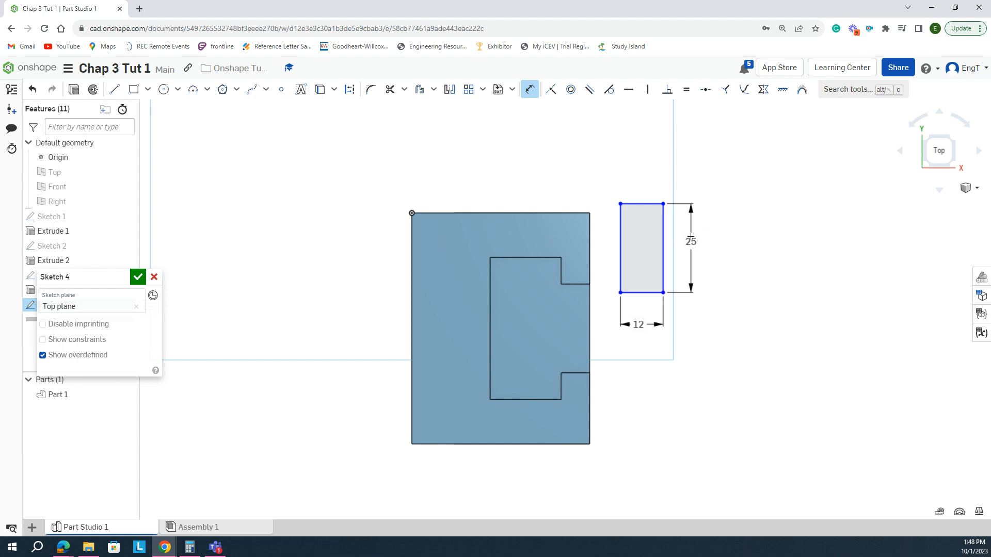
key(Escape)
Make the rectangle's upper-left corner coincident with the block's upper-right corner and finish the sketch
mouse_move(662, 204)
mouse_down()
mouse_move(684, 184)
mouse_move(687, 237)
mouse_move(719, 162)
mouse_move(657, 199)
mouse_move(714, 227)
mouse_move(655, 164)
mouse_move(674, 199)
mouse_move(690, 198)
mouse_up()
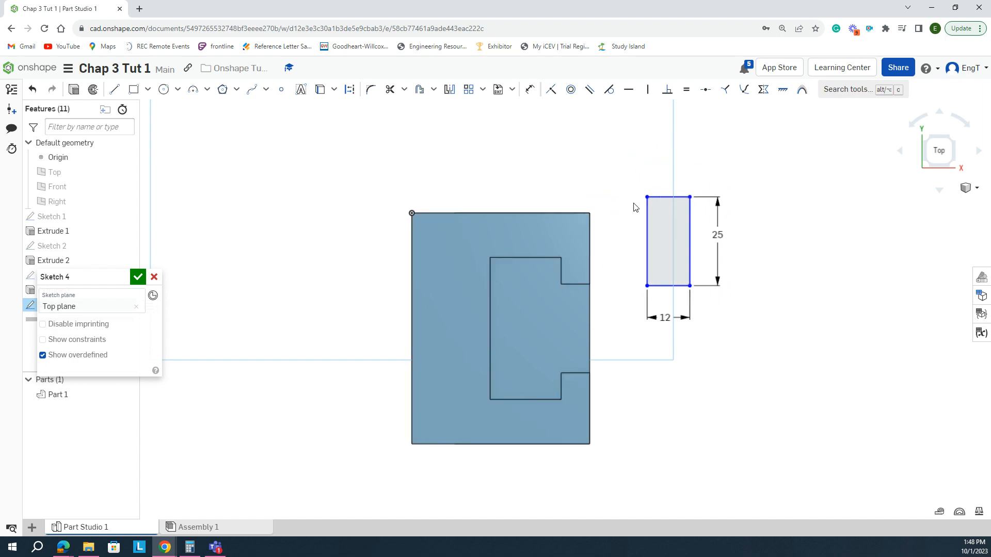
click(647, 197)
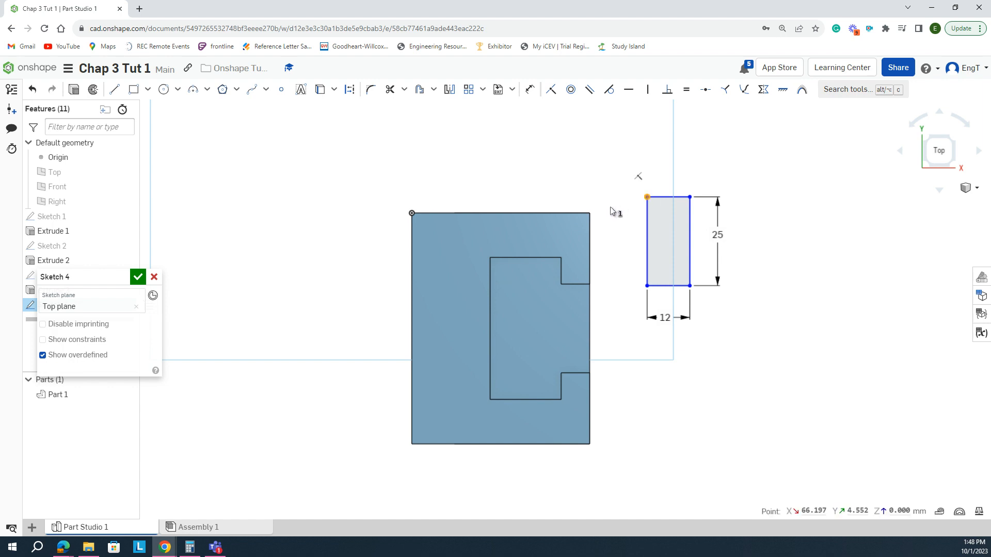
click(590, 214)
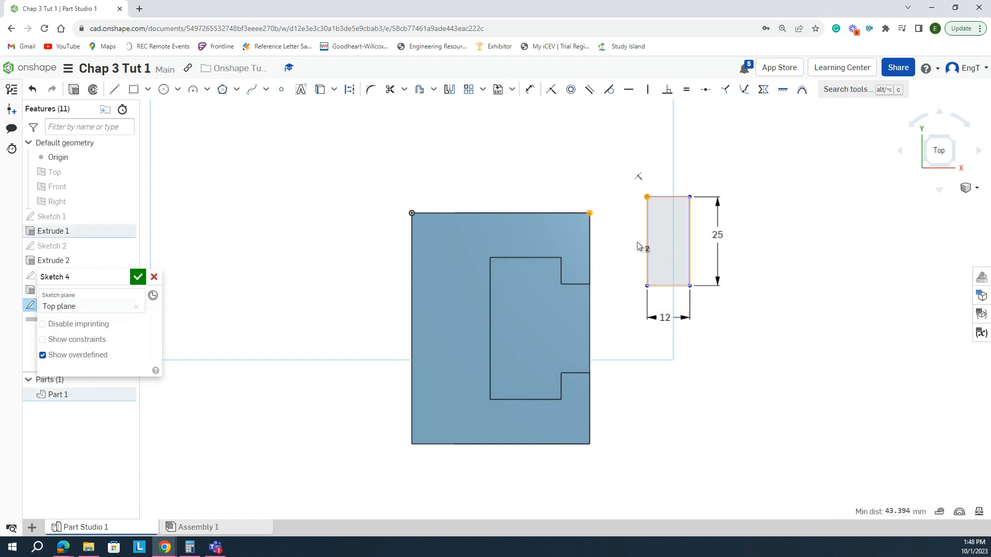
click(551, 91)
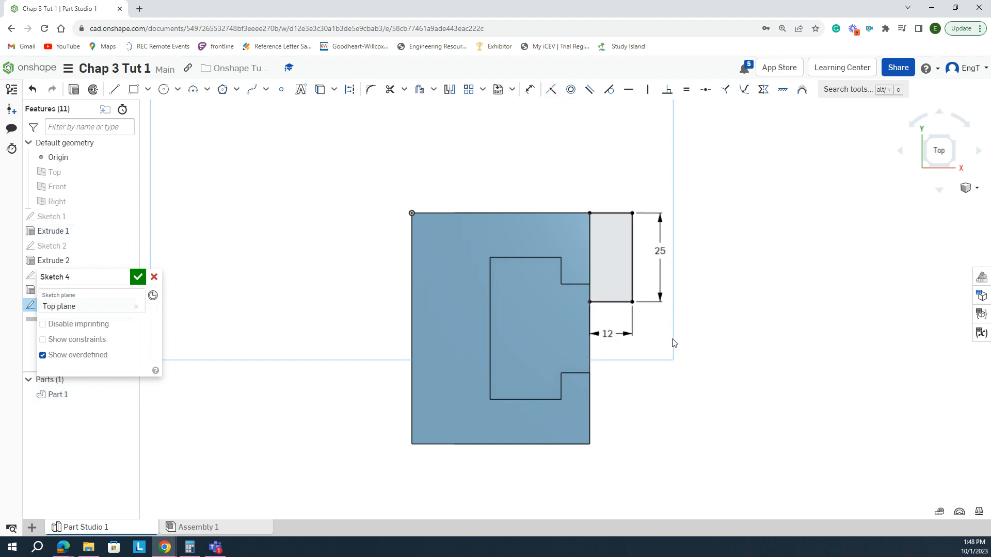
mouse_move(669, 366)
right_down()
mouse_move(653, 360)
mouse_move(671, 367)
mouse_move(658, 367)
right_up()
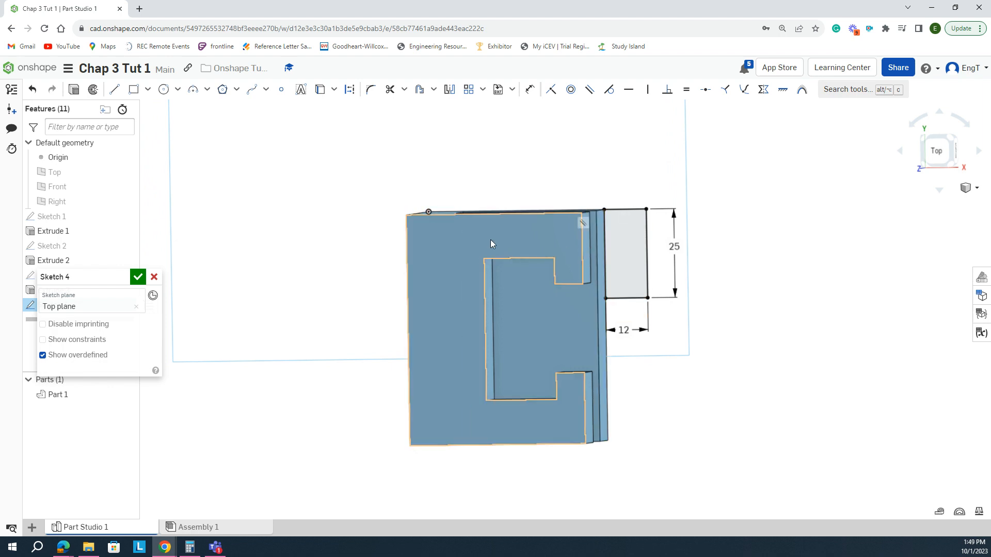
click(138, 277)
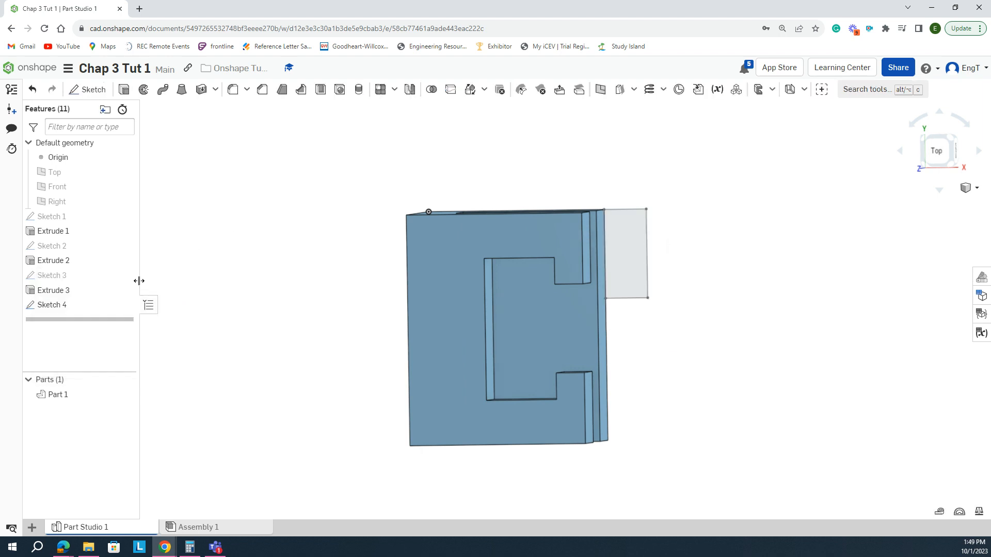
Extrude the 12 by 25 mm side rectangle as an addition to the block, ending up to the slot's floor face
right_click(261, 251)
click(277, 293)
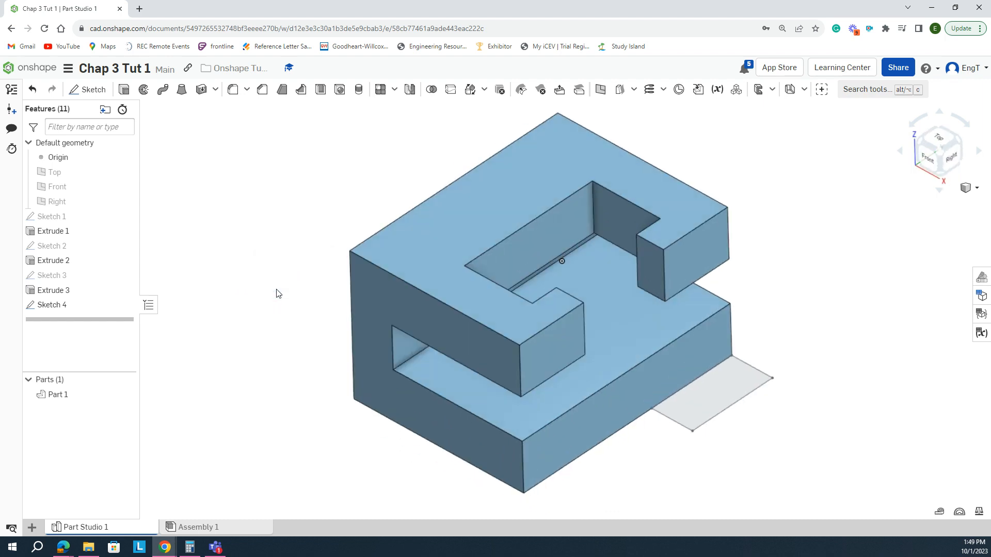
click(124, 90)
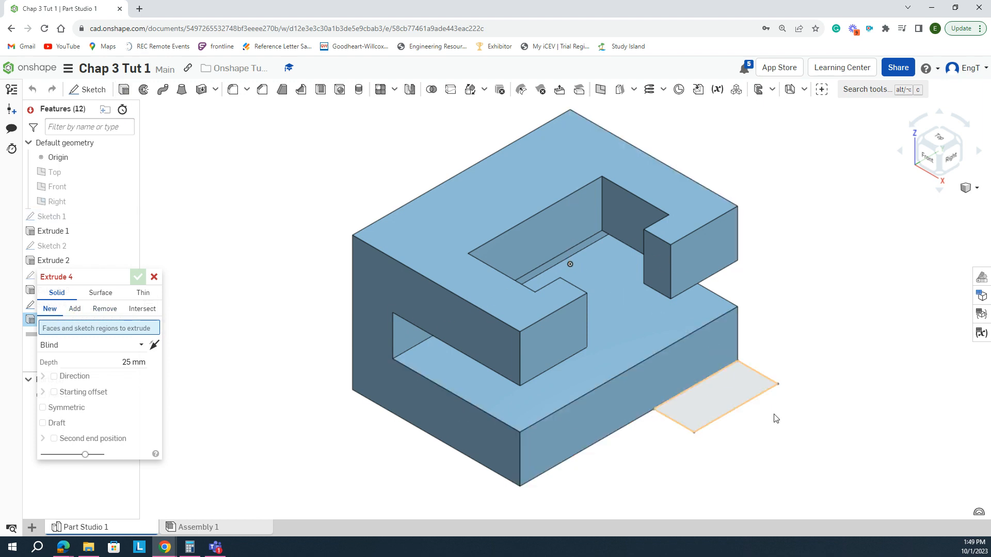
click(73, 309)
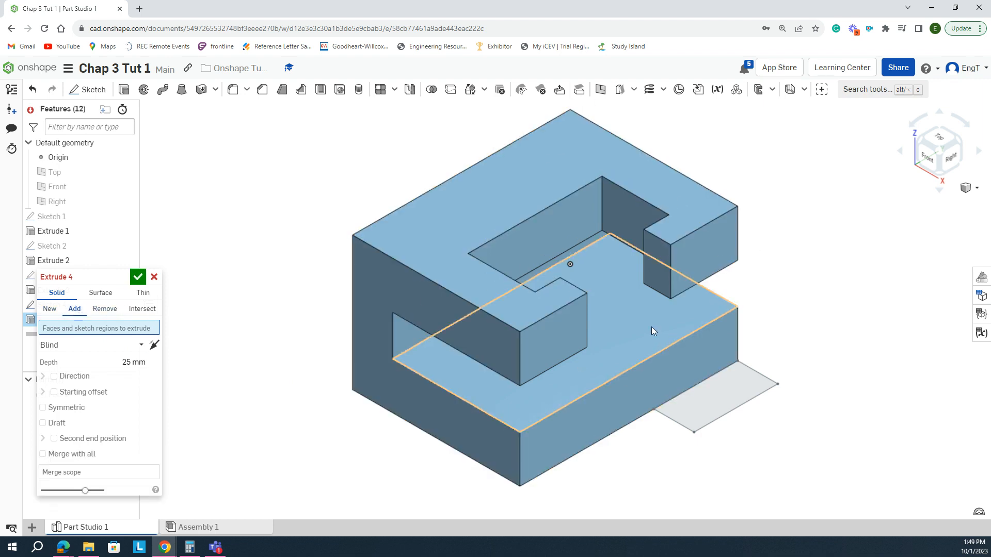
click(701, 406)
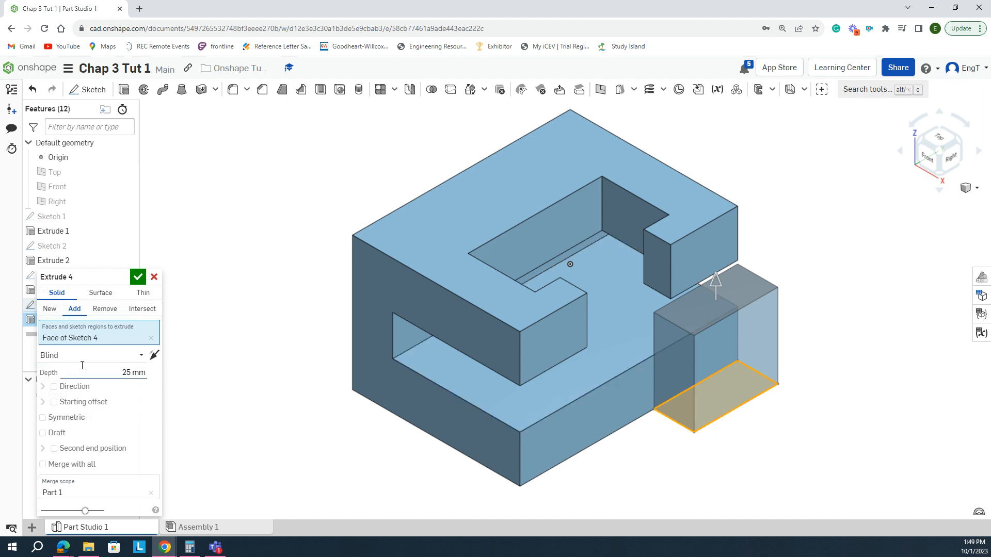
click(99, 355)
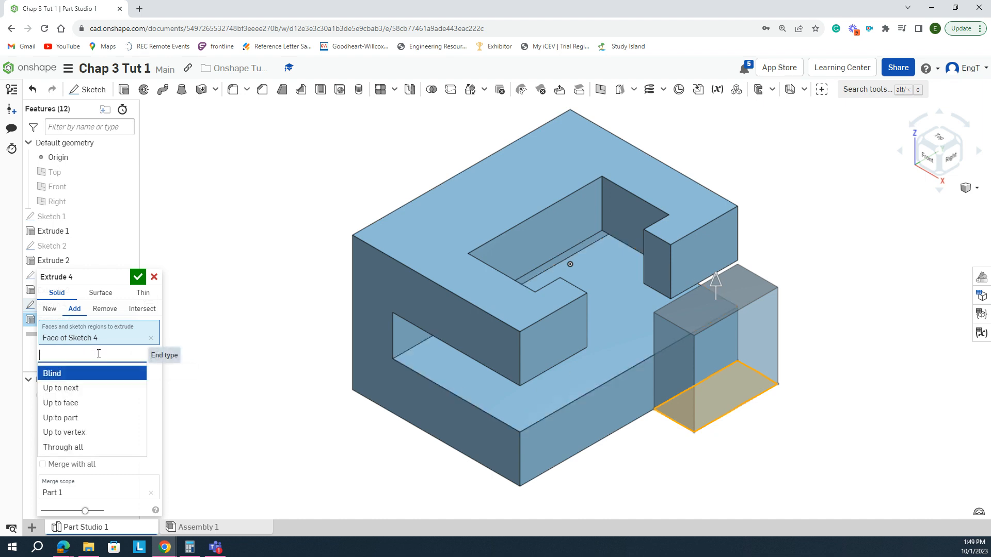
click(98, 403)
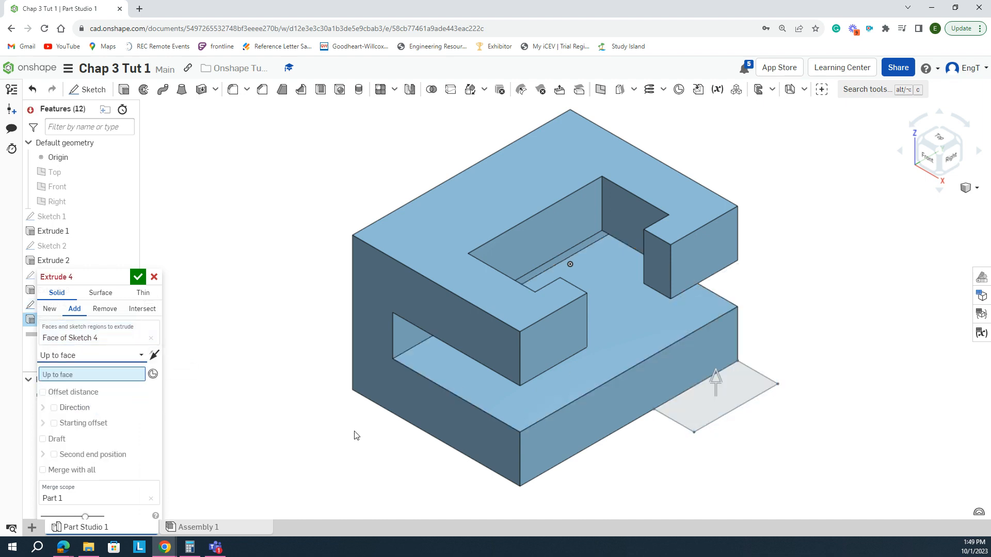
click(673, 321)
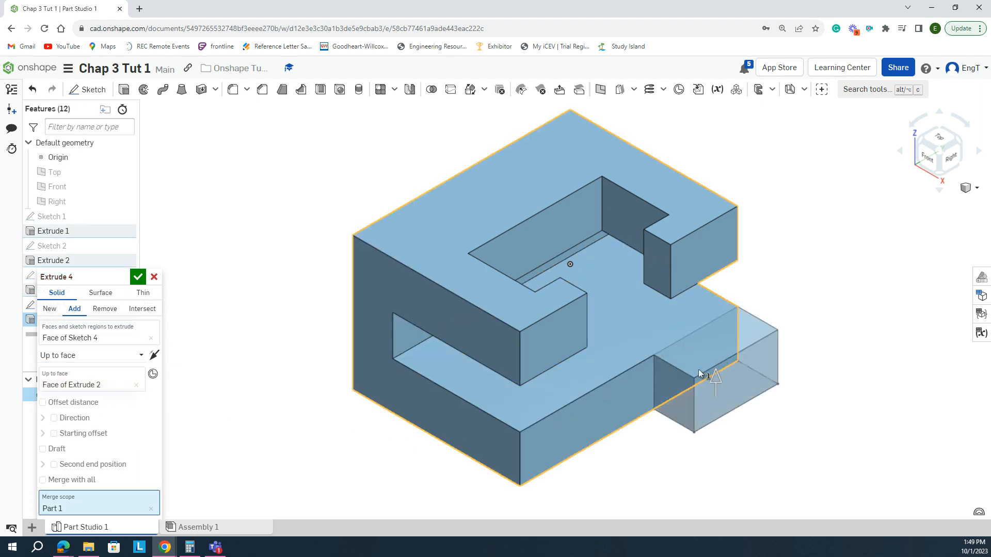
click(138, 277)
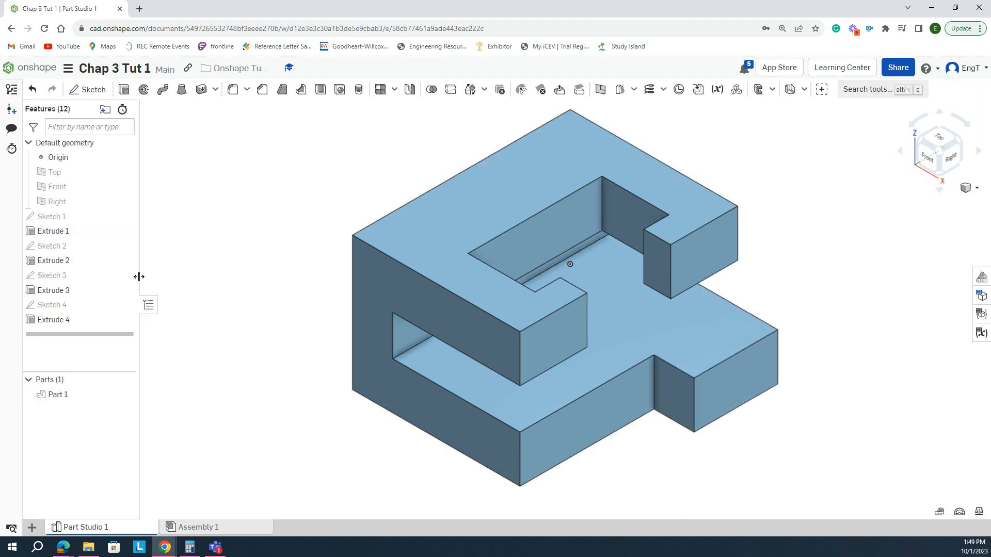